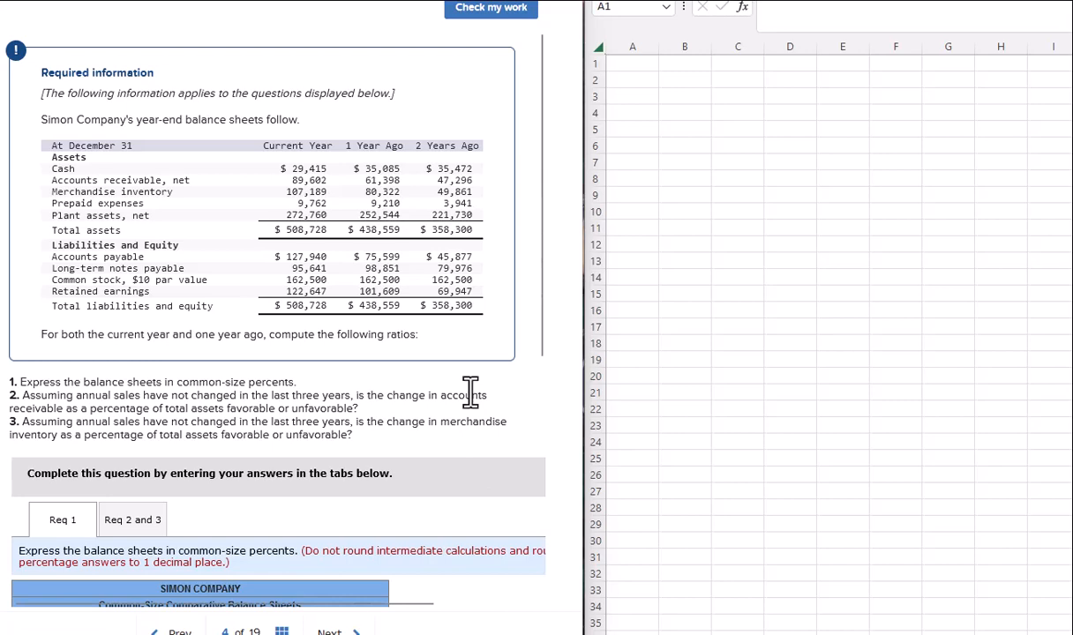
Copy Simon Company's balance sheet from Connect and paste it into Excel at A2.
{"action": "scroll", "coordinate": [452, 388], "scroll_direction": "down", "scroll_amount": 5}
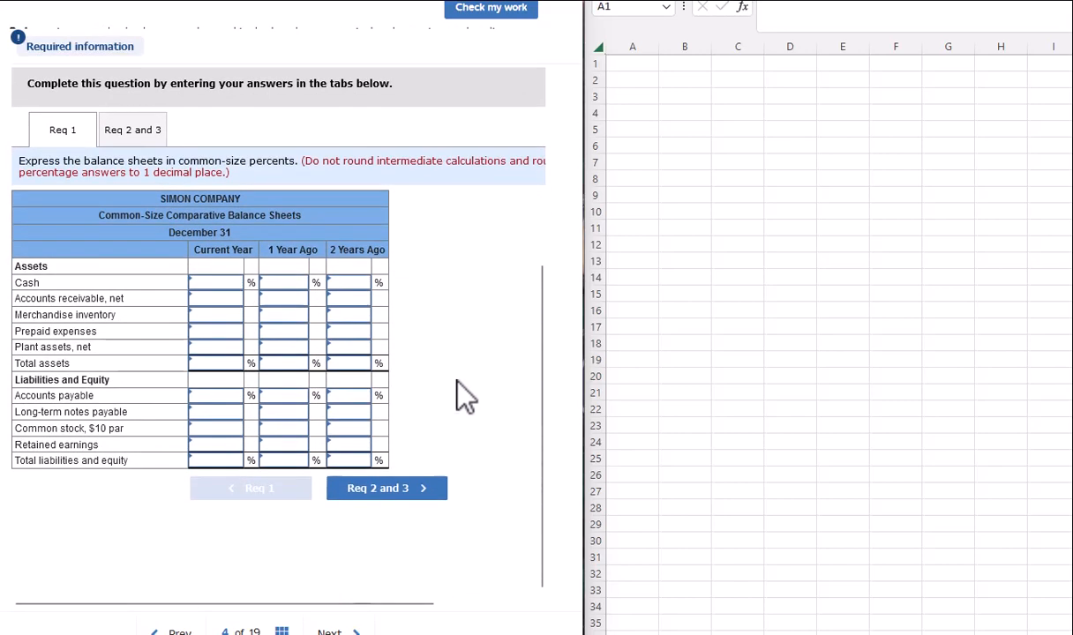
{"action": "scroll", "coordinate": [465, 395], "scroll_direction": "up", "scroll_amount": 3}
{"action": "scroll", "coordinate": [465, 388], "scroll_direction": "up", "scroll_amount": 1}
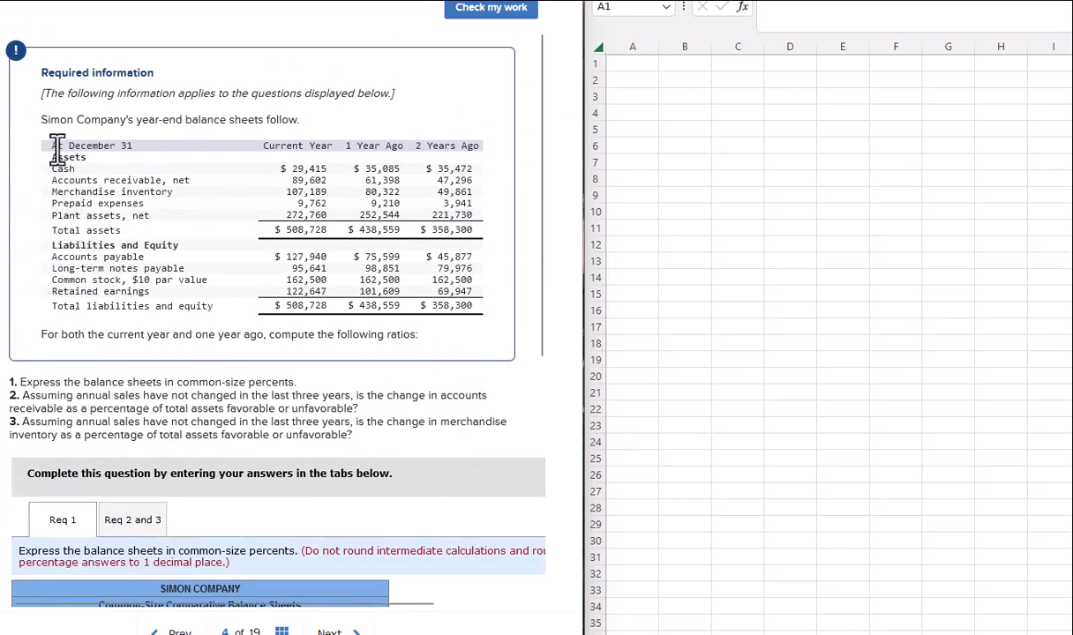
{"action": "left_click_drag", "start_coordinate": [60, 145], "coordinate": [476, 325]}
{"action": "key", "text": "ctrl+c"}
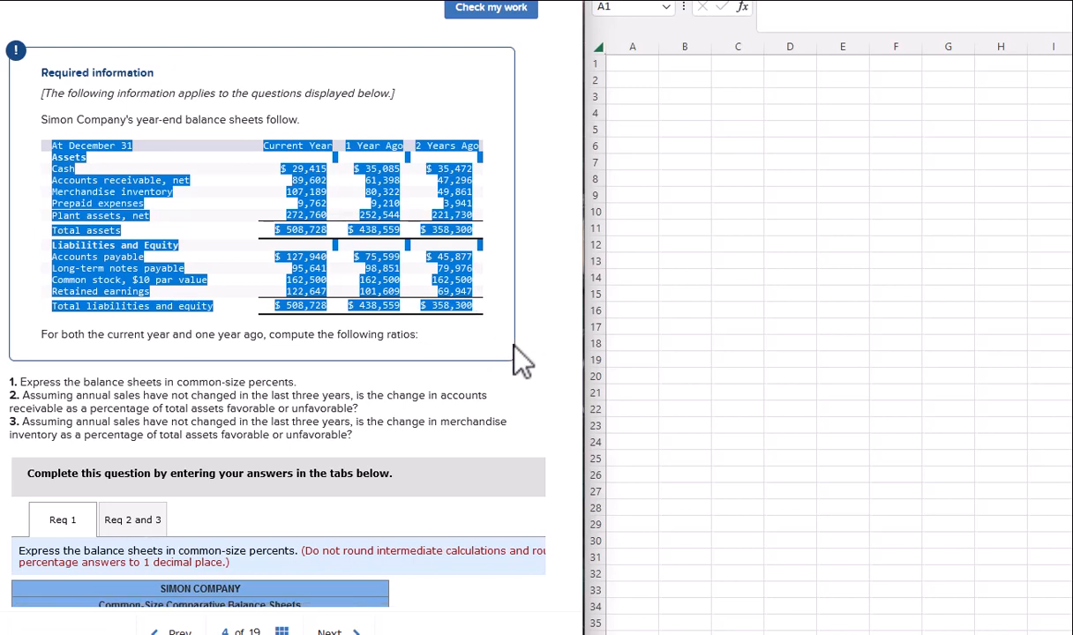
{"action": "left_click", "coordinate": [638, 120]}
{"action": "left_click", "coordinate": [635, 79]}
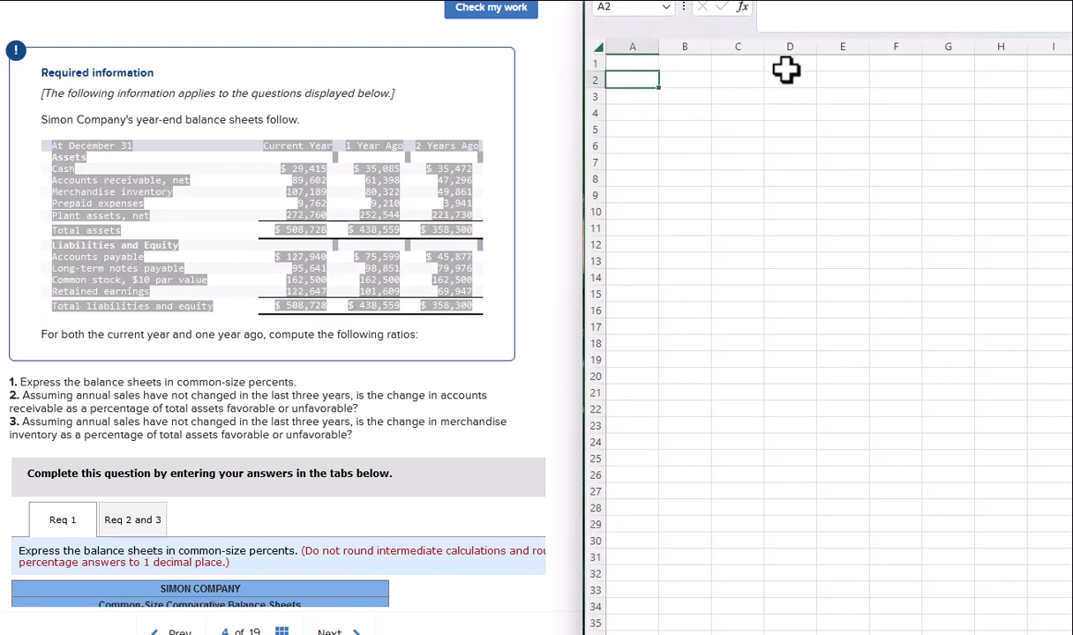
{"action": "key", "text": "ctrl+v"}
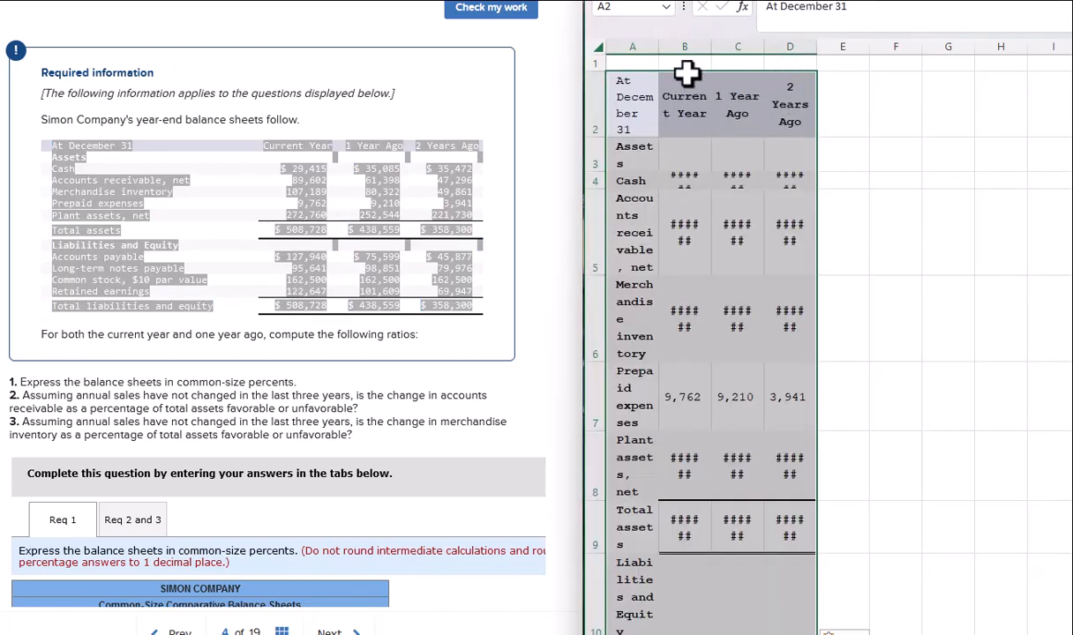
Autofit columns A–D and the table rows so every label and amount displays fully.
{"action": "left_click_drag", "start_coordinate": [659, 50], "coordinate": [792, 55]}
{"action": "double_click", "coordinate": [841, 42]}
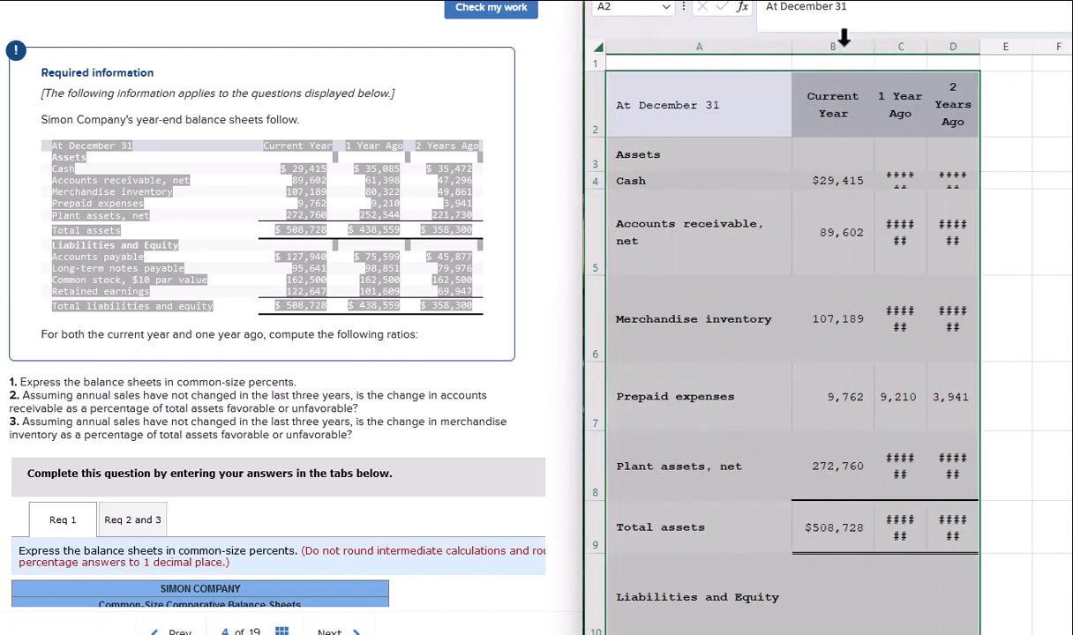
{"action": "double_click", "coordinate": [926, 53]}
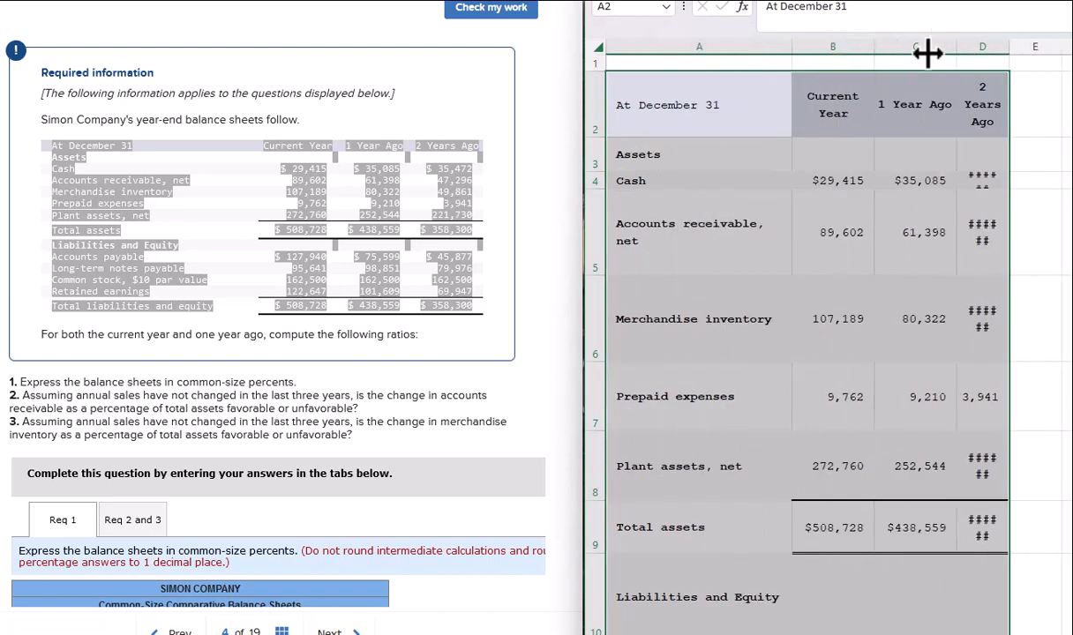
{"action": "double_click", "coordinate": [1008, 44]}
{"action": "left_click", "coordinate": [802, 255]}
{"action": "left_click_drag", "start_coordinate": [596, 106], "coordinate": [674, 546]}
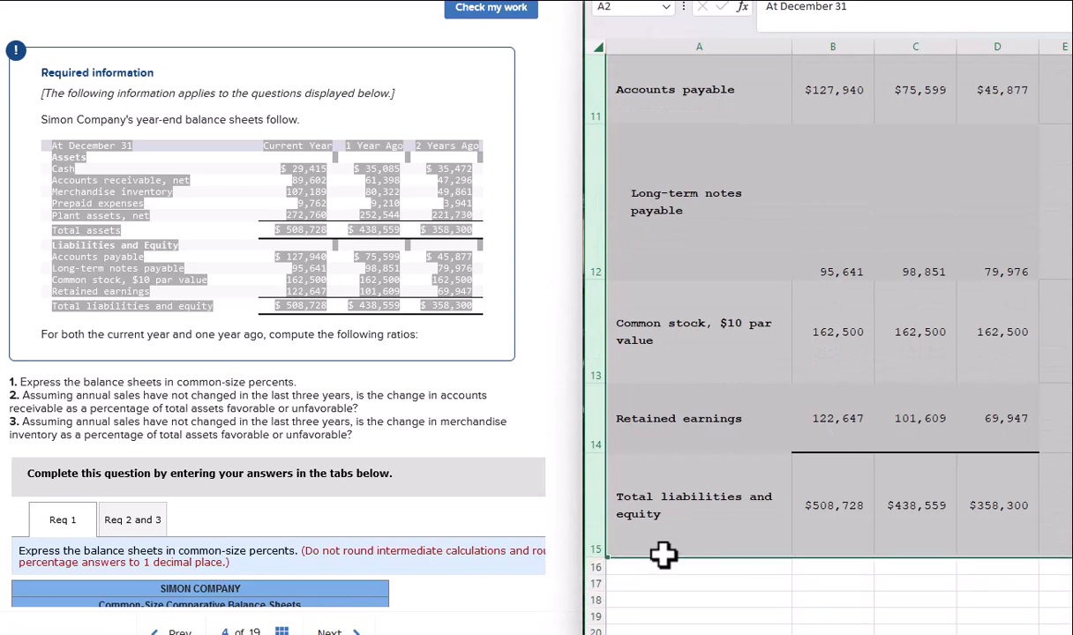
{"action": "double_click", "coordinate": [606, 557]}
{"action": "scroll", "coordinate": [780, 460], "scroll_direction": "up", "scroll_amount": 4}
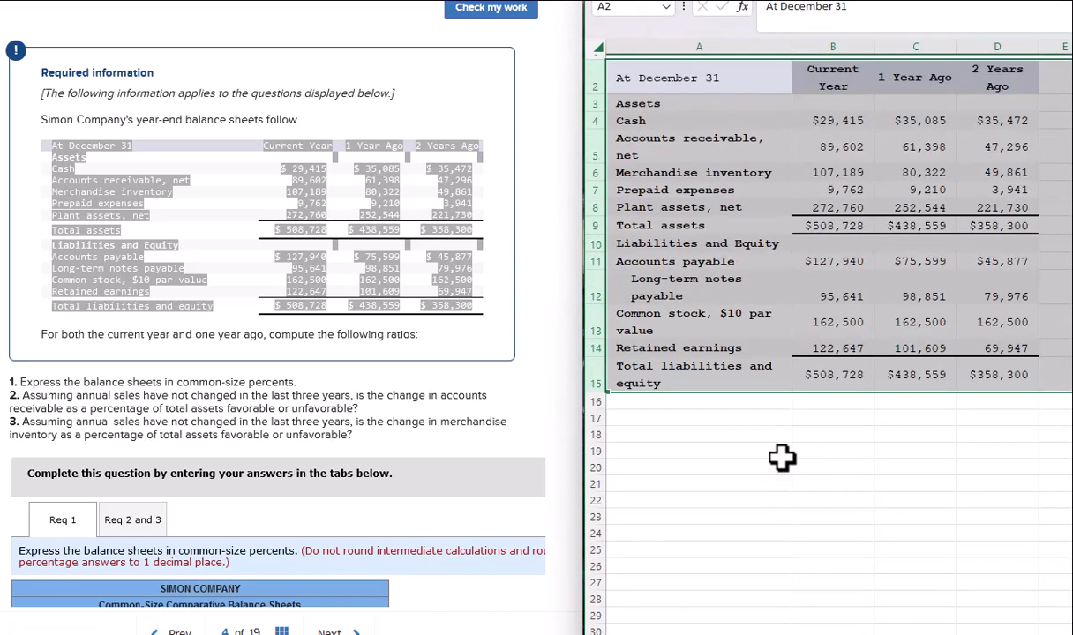
{"action": "left_click", "coordinate": [729, 82]}
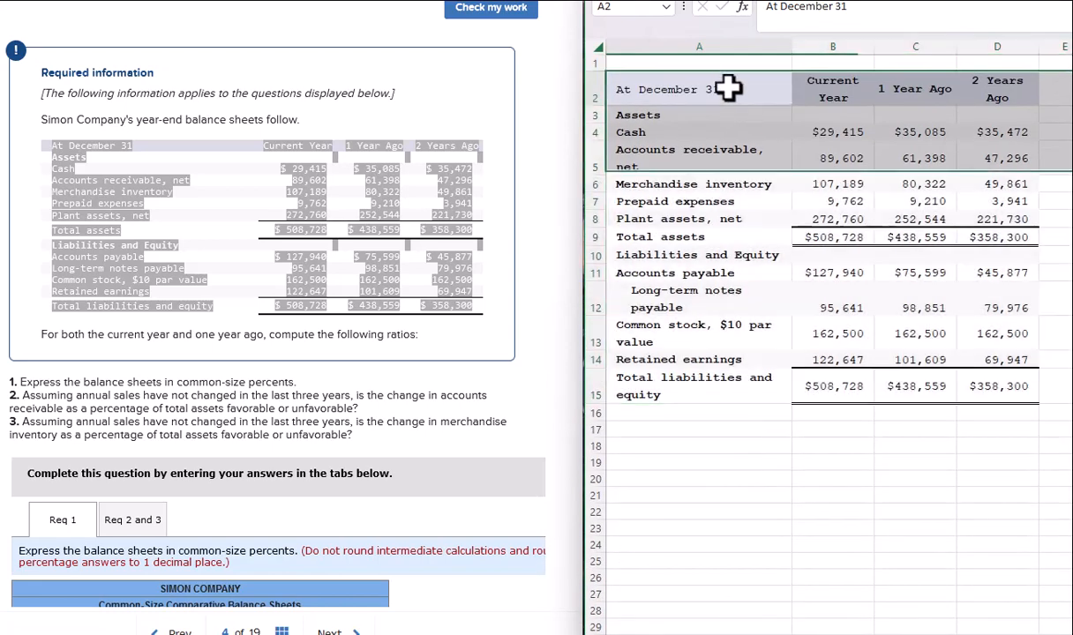
{"action": "left_click", "coordinate": [871, 528]}
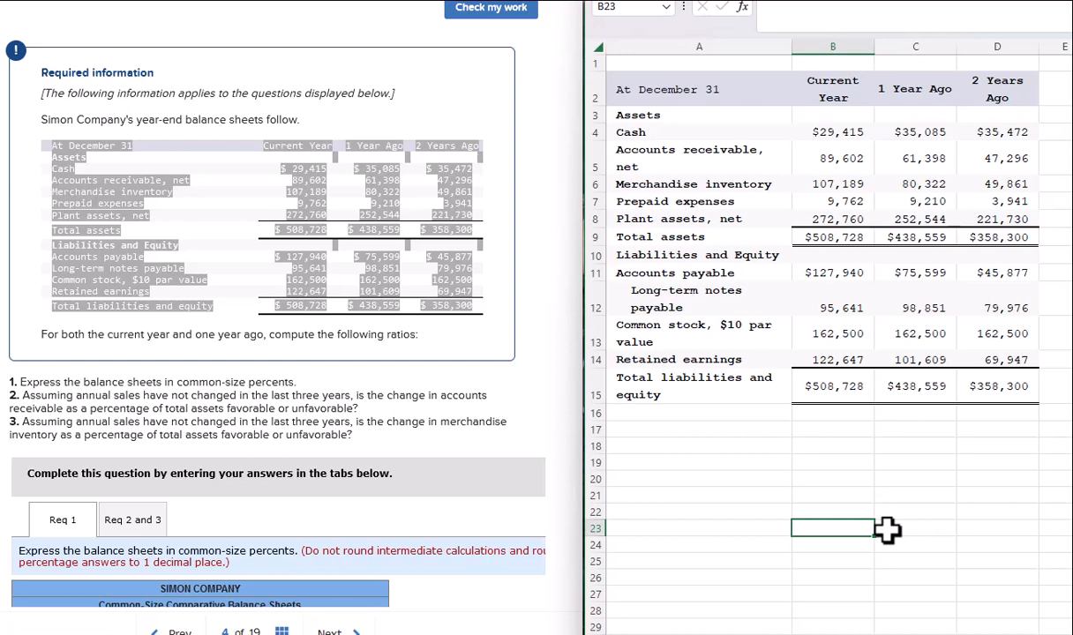
{"action": "scroll", "coordinate": [510, 382], "scroll_direction": "down", "scroll_amount": 5}
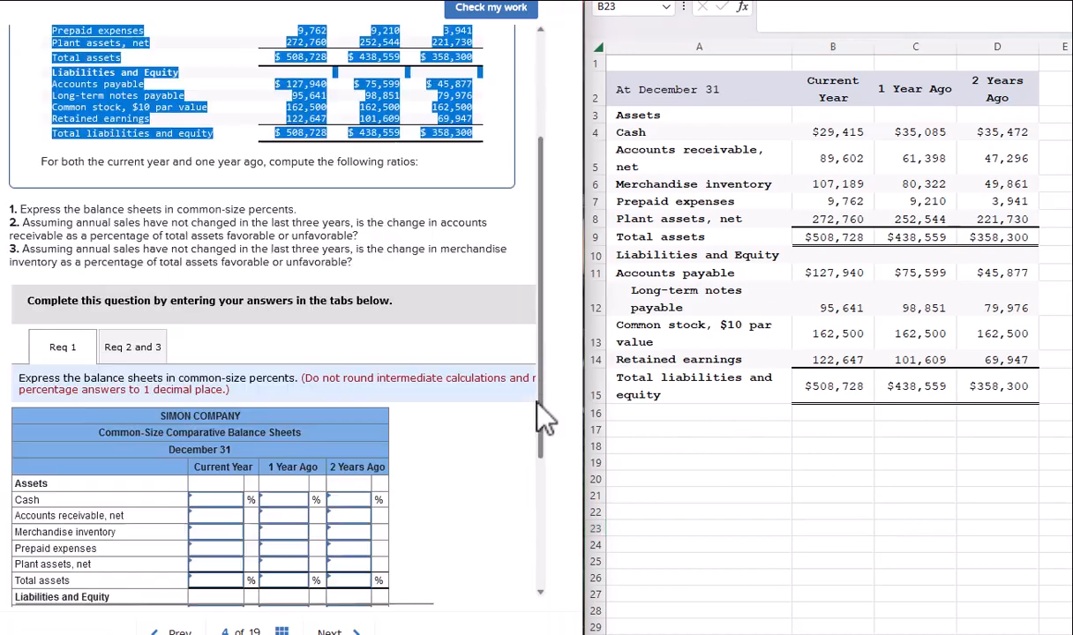
{"action": "scroll", "coordinate": [481, 371], "scroll_direction": "up", "scroll_amount": 3}
{"action": "scroll", "coordinate": [473, 339], "scroll_direction": "up", "scroll_amount": 2}
{"action": "left_click", "coordinate": [388, 344]}
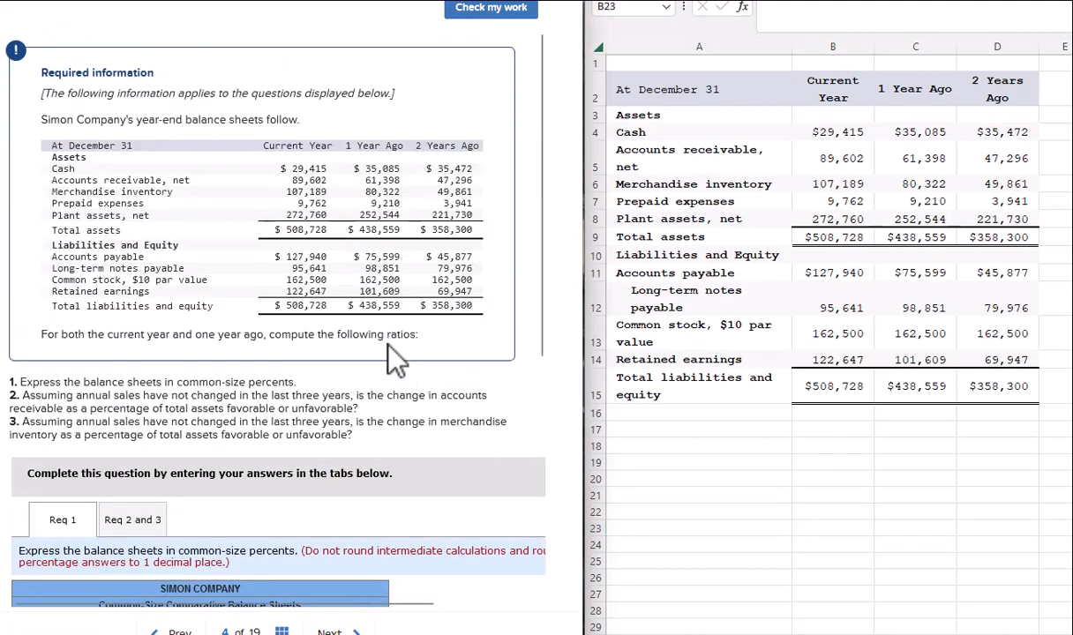
{"action": "scroll", "coordinate": [397, 256], "scroll_direction": "down", "scroll_amount": 1}
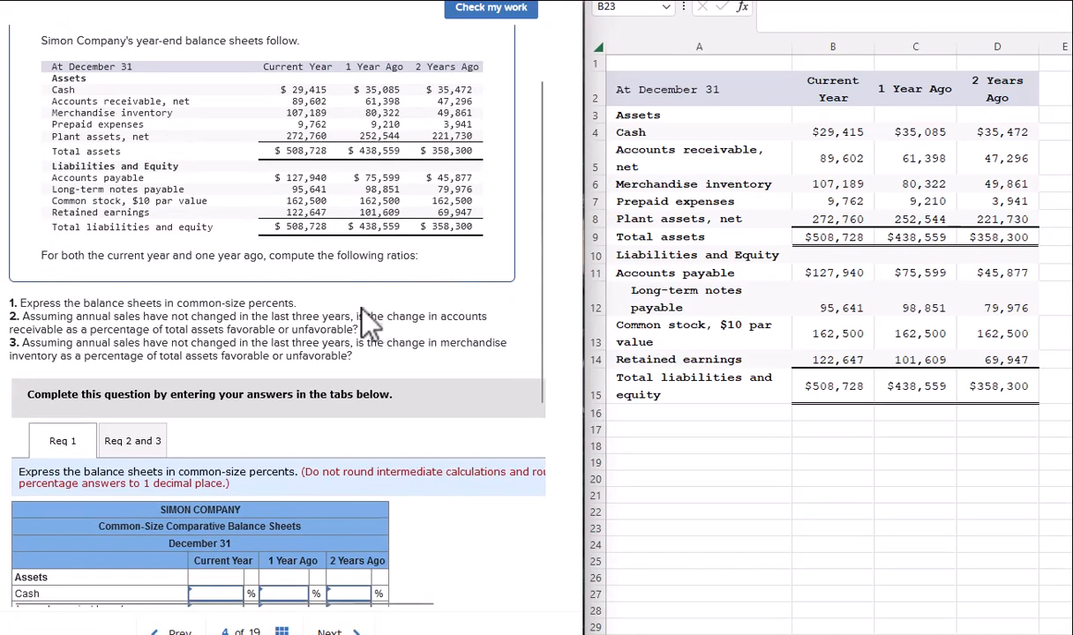
{"action": "scroll", "coordinate": [359, 303], "scroll_direction": "down", "scroll_amount": 2}
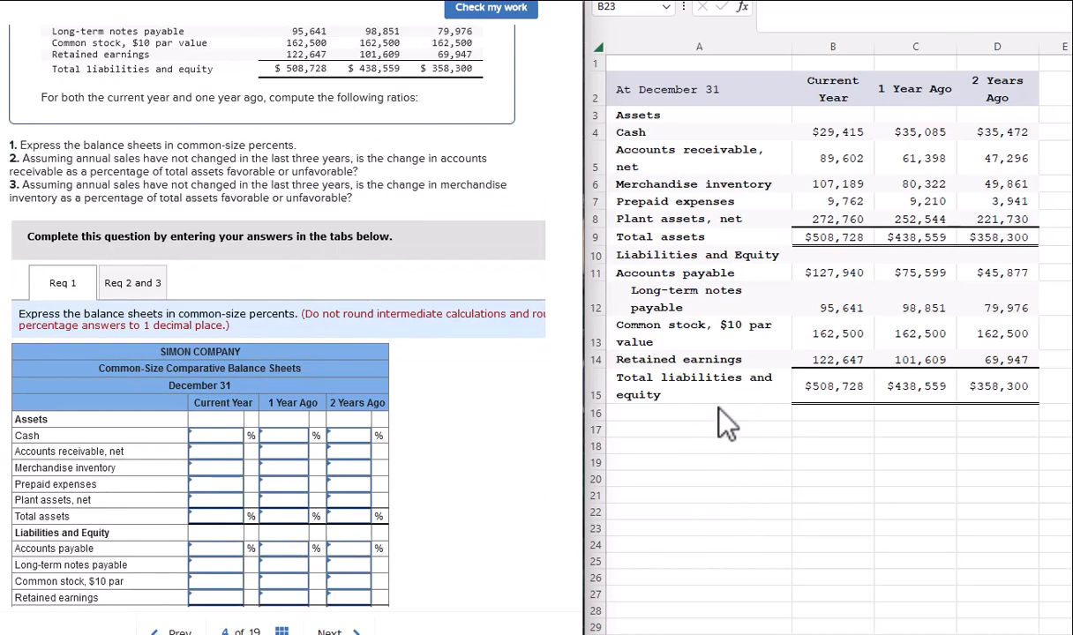
{"action": "left_click", "coordinate": [803, 384]}
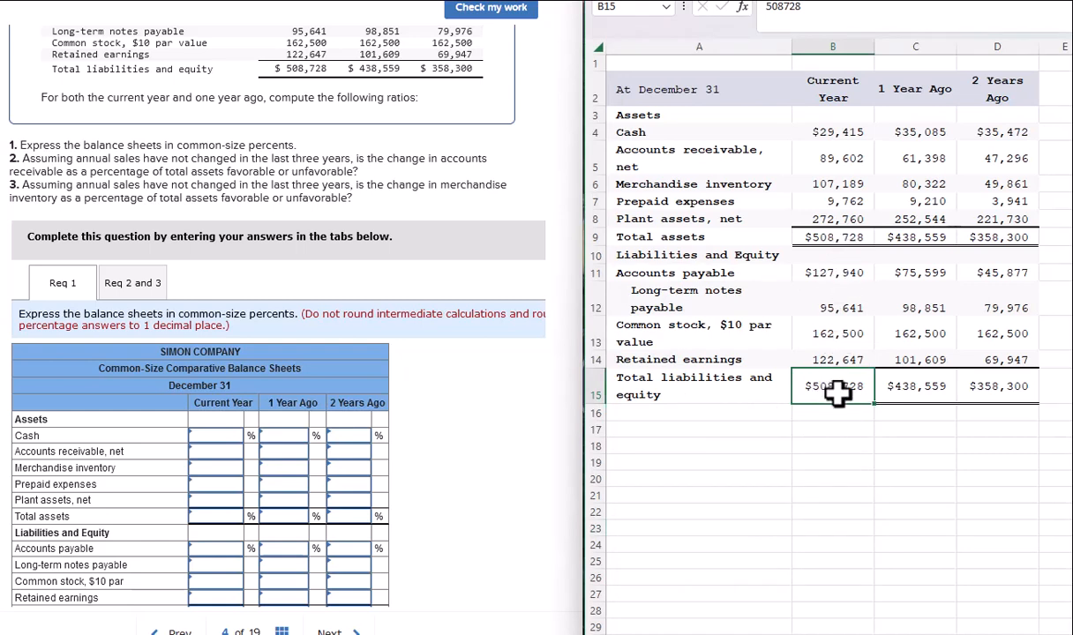
{"action": "left_click", "coordinate": [848, 238]}
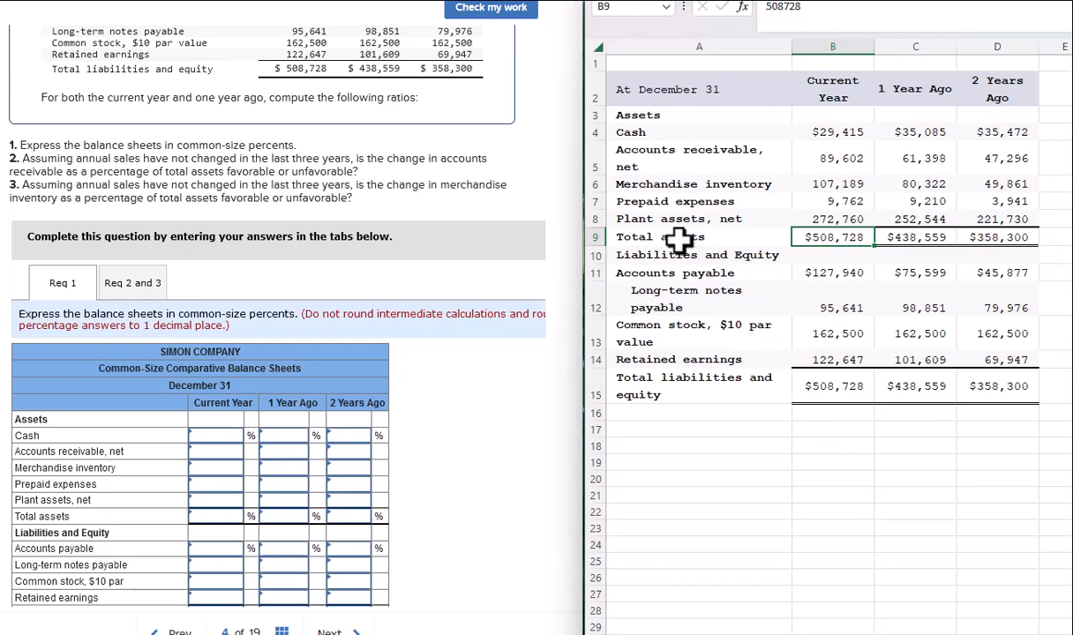
Insert a blank column C before the 1 Year Ago figures.
{"action": "left_click", "coordinate": [917, 42]}
{"action": "right_click", "coordinate": [920, 62]}
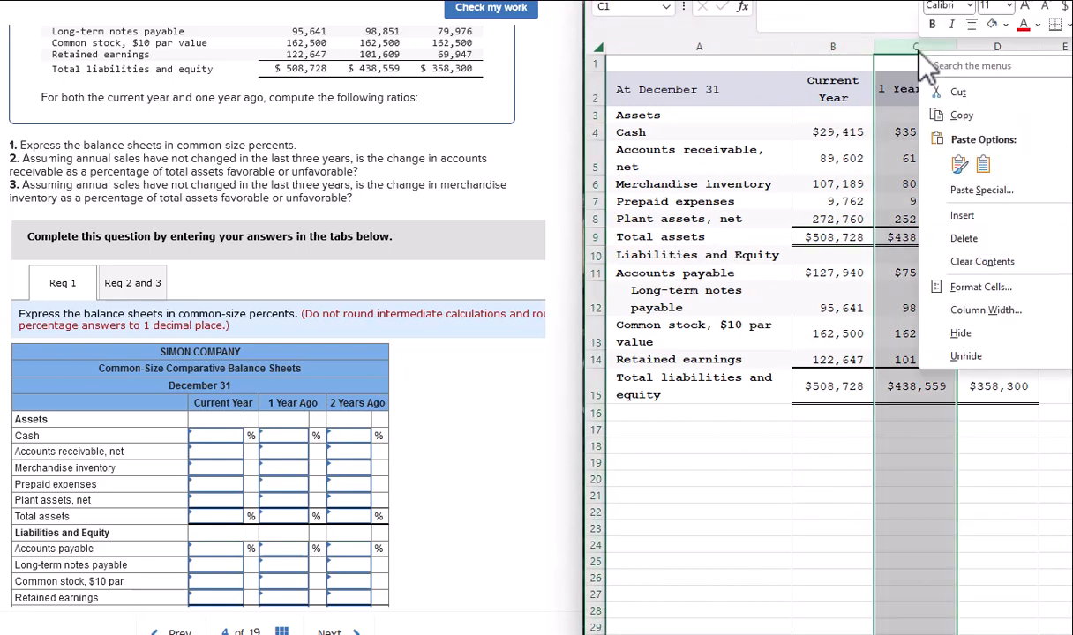
{"action": "left_click", "coordinate": [935, 216]}
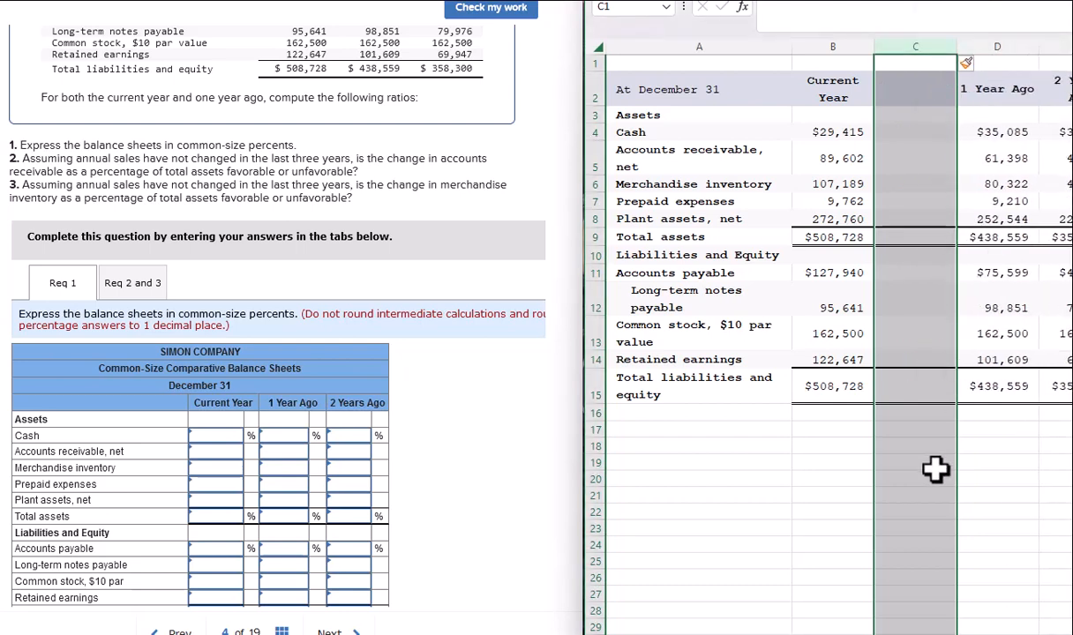
{"action": "left_click", "coordinate": [935, 473]}
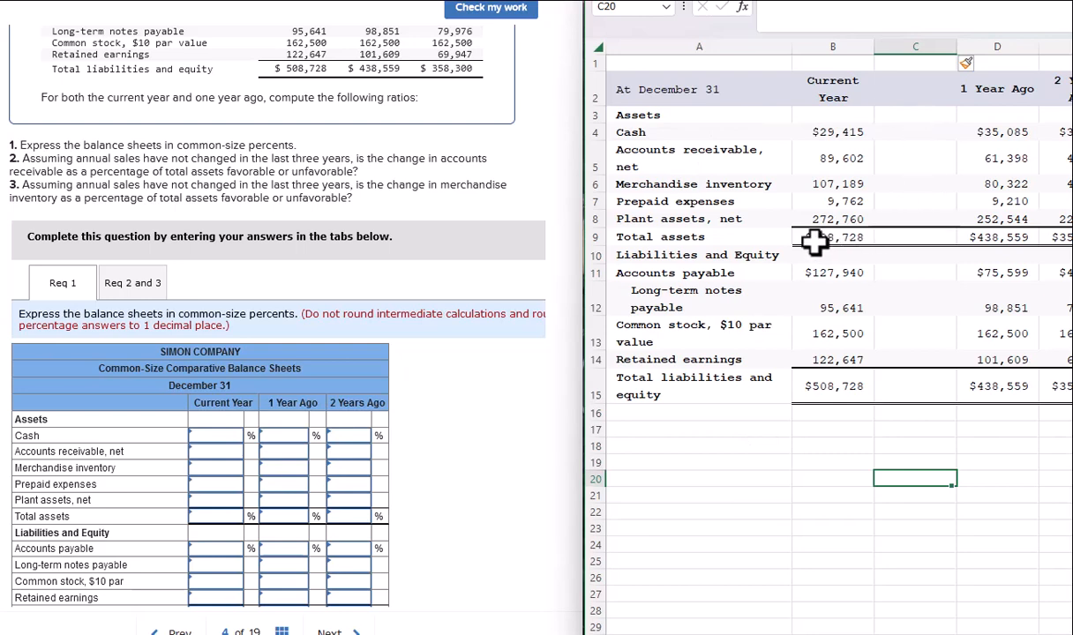
Enter =B4/$B$9 in C4 to get Cash as a share of total assets.
{"action": "left_click", "coordinate": [877, 134]}
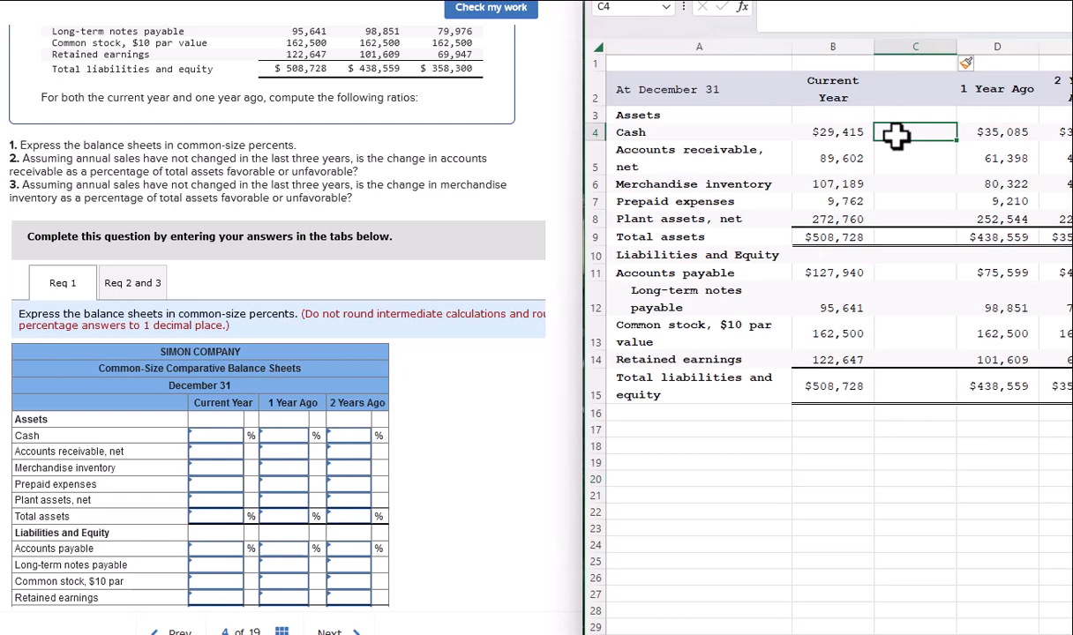
{"action": "type", "text": "="}
{"action": "left_click", "coordinate": [843, 133]}
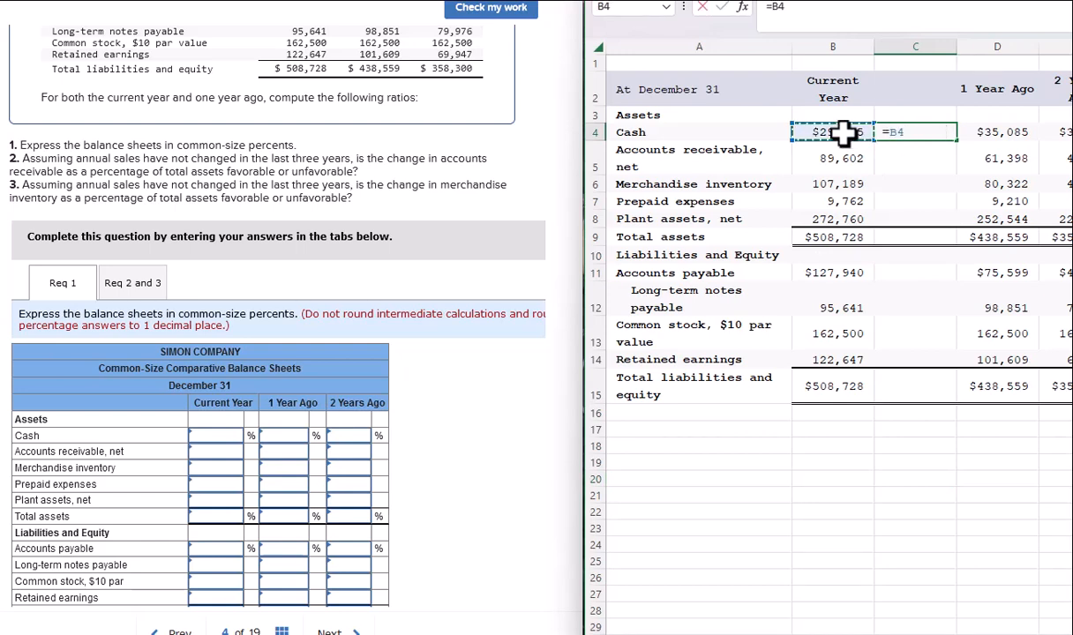
{"action": "type", "text": "/"}
{"action": "left_click", "coordinate": [840, 237]}
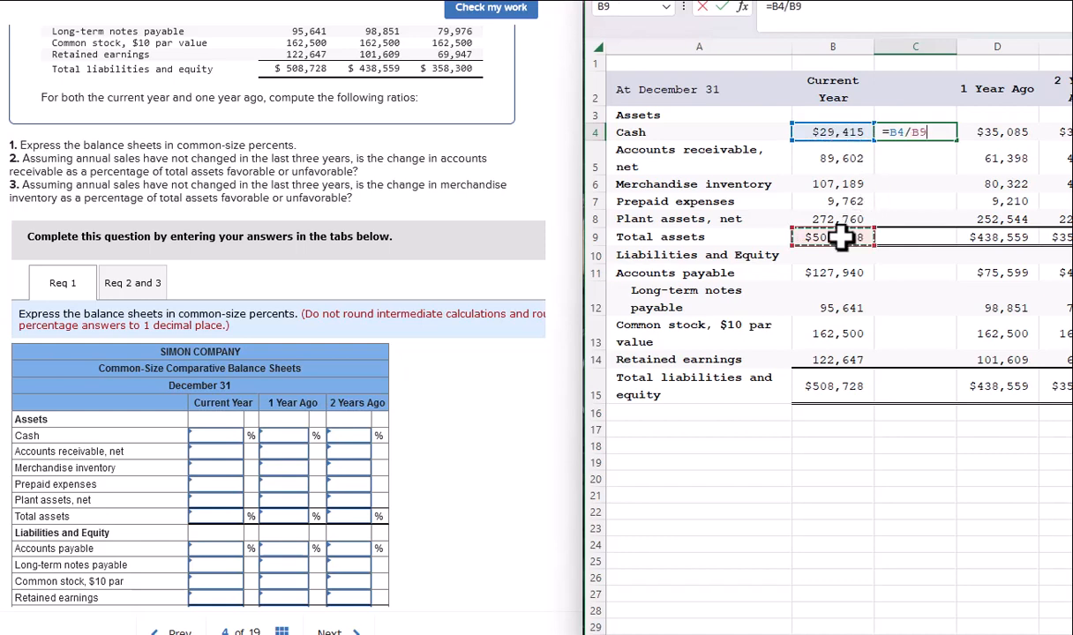
{"action": "key", "text": "F4"}
{"action": "key", "text": "Return"}
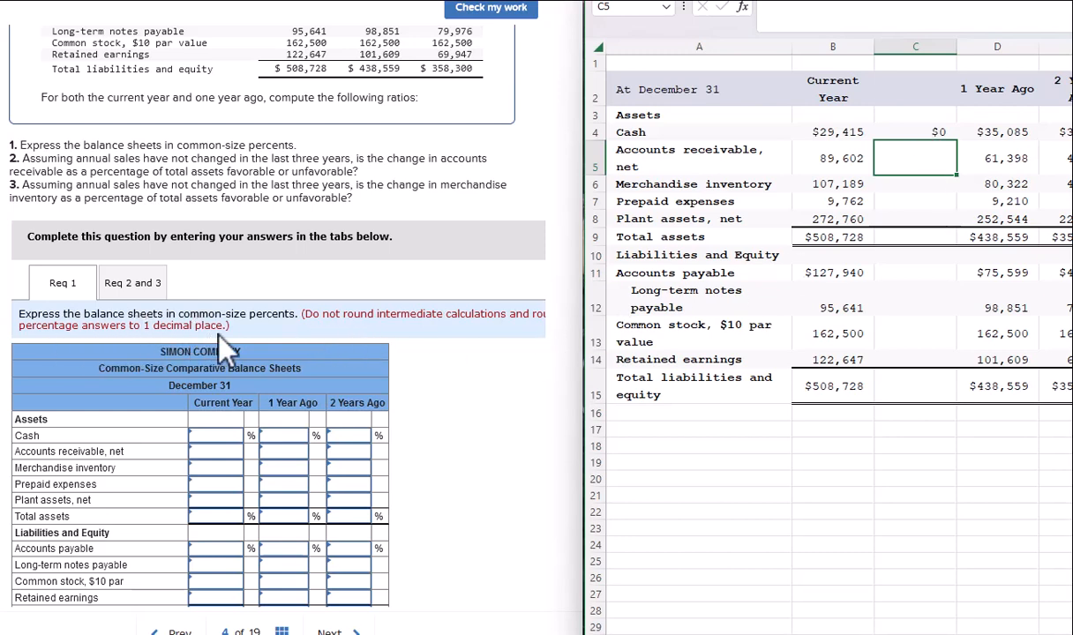
Format column C as percentages with one decimal place.
{"action": "left_click", "coordinate": [933, 41]}
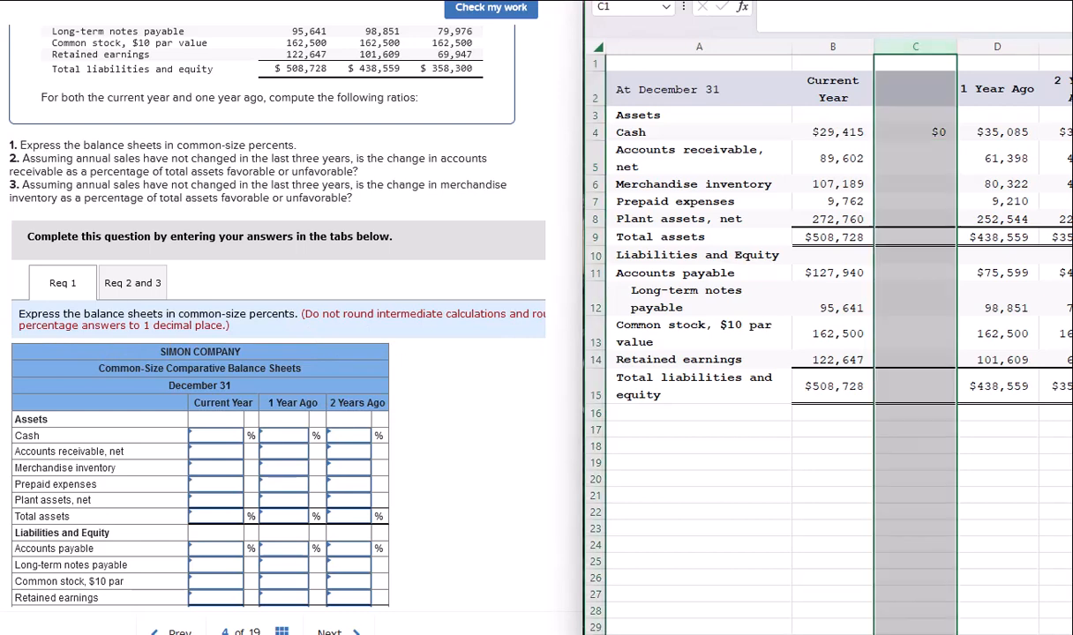
{"action": "left_click", "coordinate": [825, 1]}
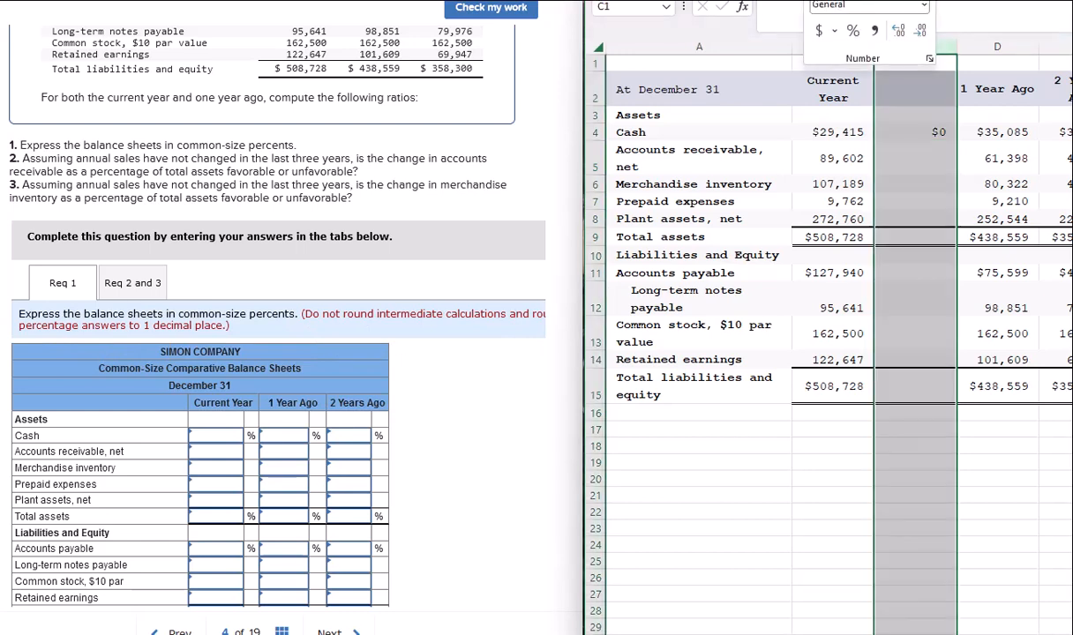
{"action": "left_click", "coordinate": [854, 33]}
{"action": "left_click", "coordinate": [900, 30]}
Copy the C4 formula to C5:C9 and C11:C15, giving Cash 5.8% through totals 100.0%.
{"action": "left_click", "coordinate": [926, 132]}
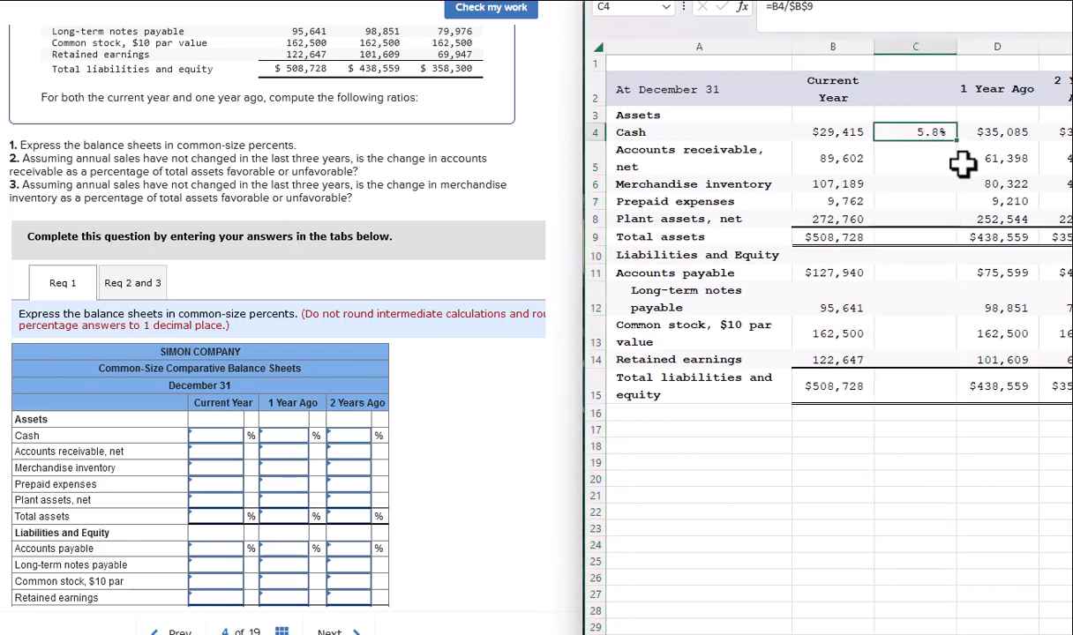
{"action": "key", "text": "ctrl+c"}
{"action": "left_click_drag", "start_coordinate": [918, 156], "coordinate": [918, 235]}
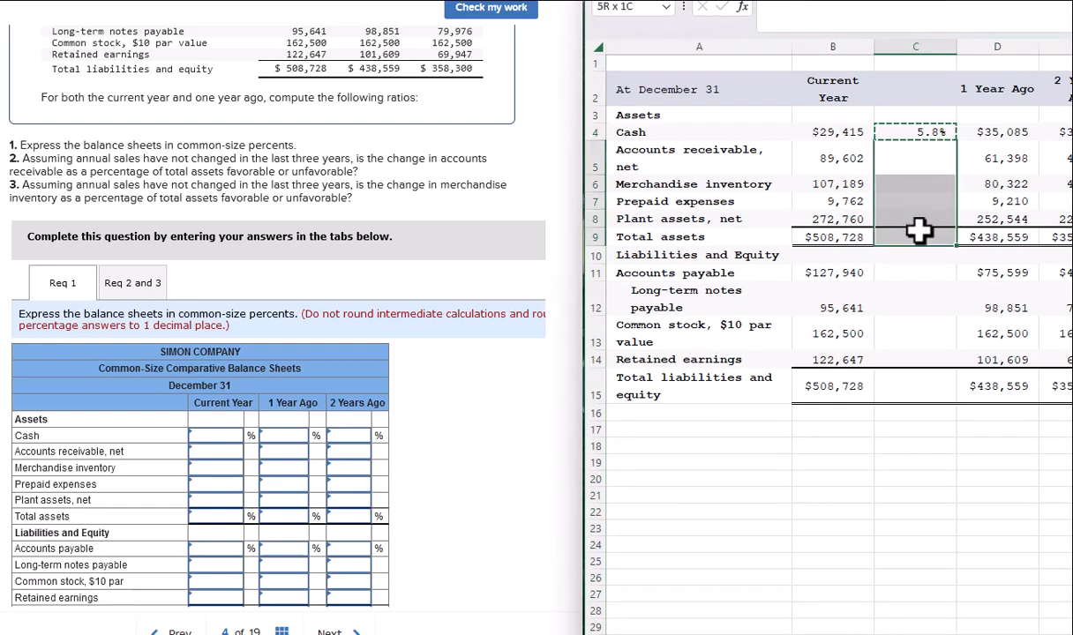
{"action": "key", "text": "ctrl+v"}
{"action": "left_click", "coordinate": [909, 287]}
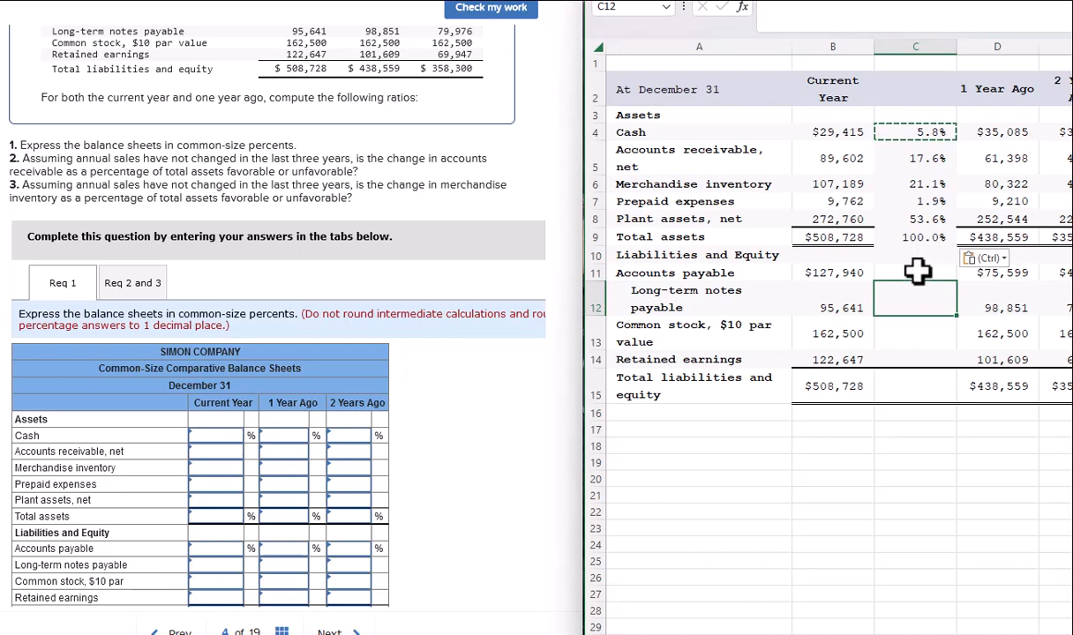
{"action": "left_click_drag", "start_coordinate": [917, 271], "coordinate": [915, 375]}
{"action": "key", "text": "ctrl+v"}
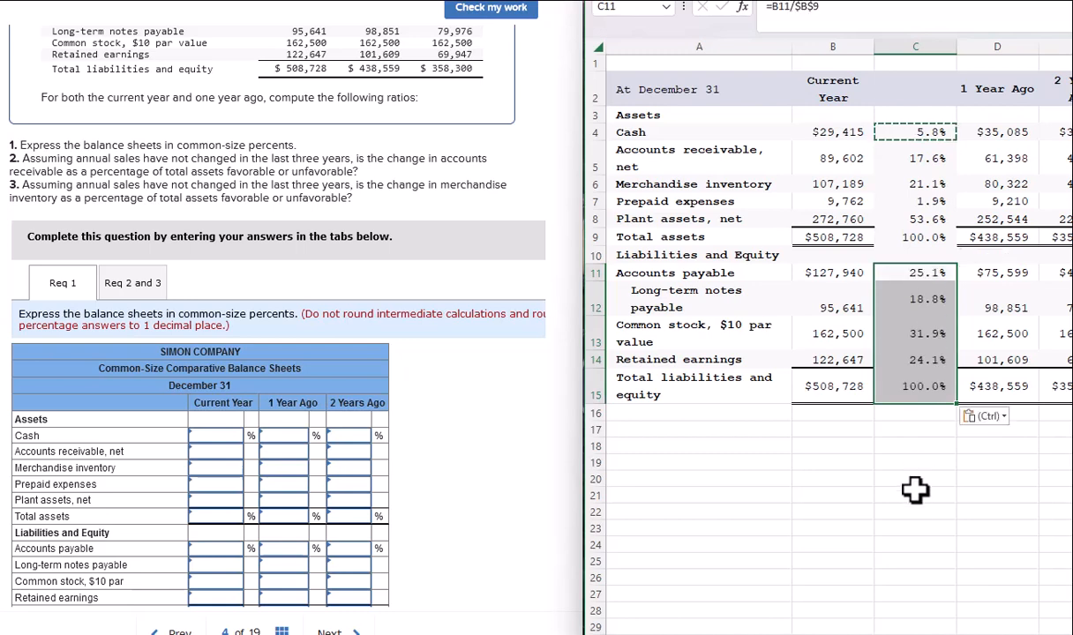
{"action": "left_click", "coordinate": [821, 482]}
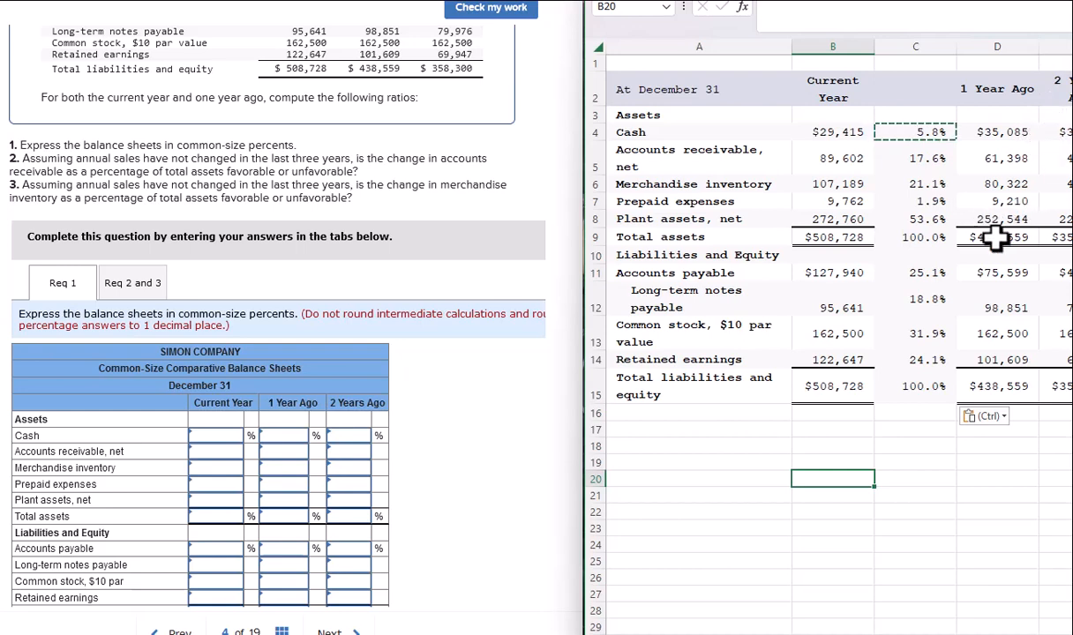
{"action": "left_click", "coordinate": [992, 235]}
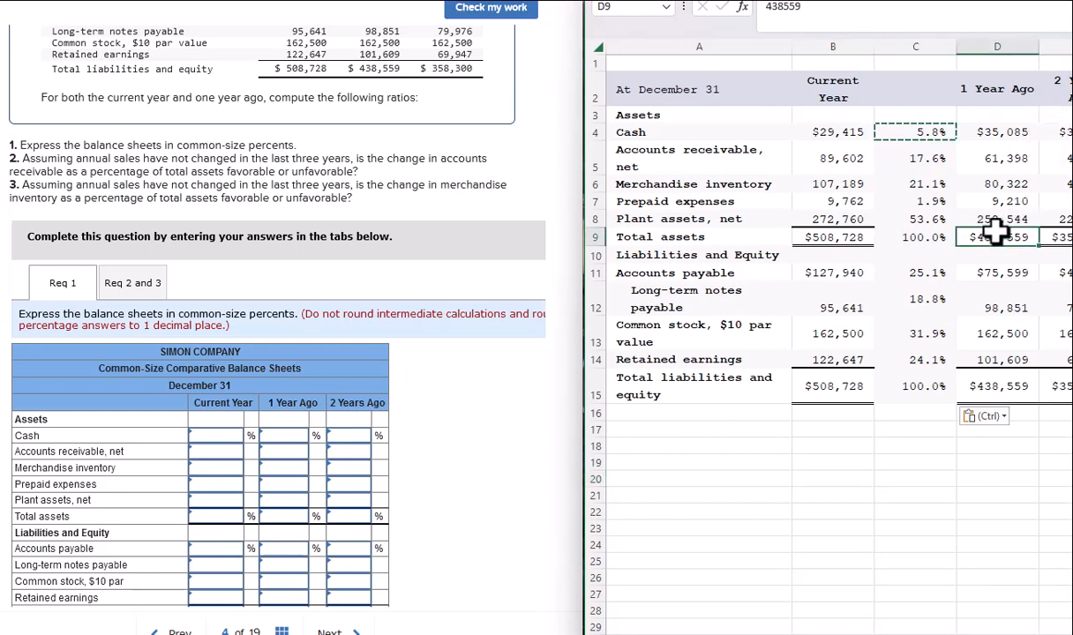
Enter the current-year asset percentages 5.8, 17.6, 21.1, 1.9, 53.6 and total 100.0.
{"action": "left_click", "coordinate": [479, 467]}
{"action": "scroll", "coordinate": [476, 465], "scroll_direction": "down", "scroll_amount": 1}
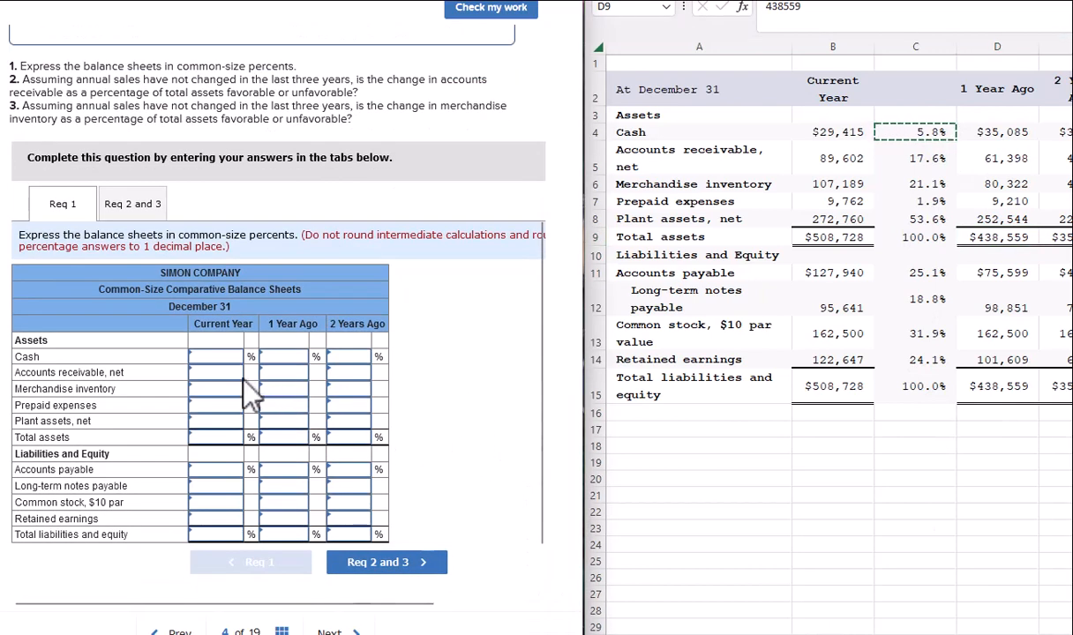
{"action": "left_click", "coordinate": [216, 356]}
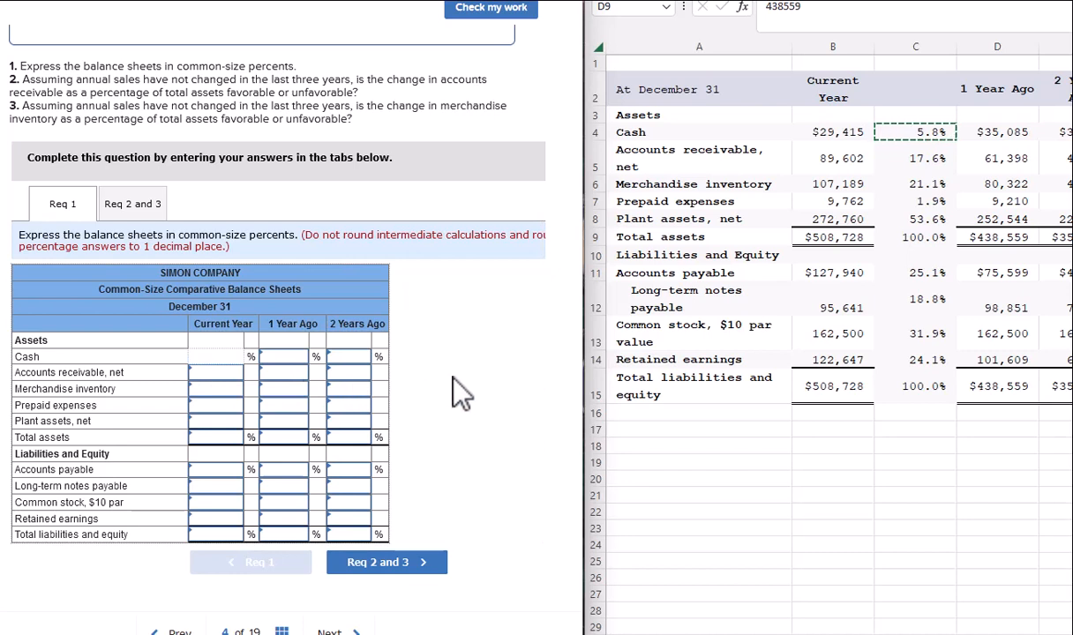
{"action": "type", "text": "5"}
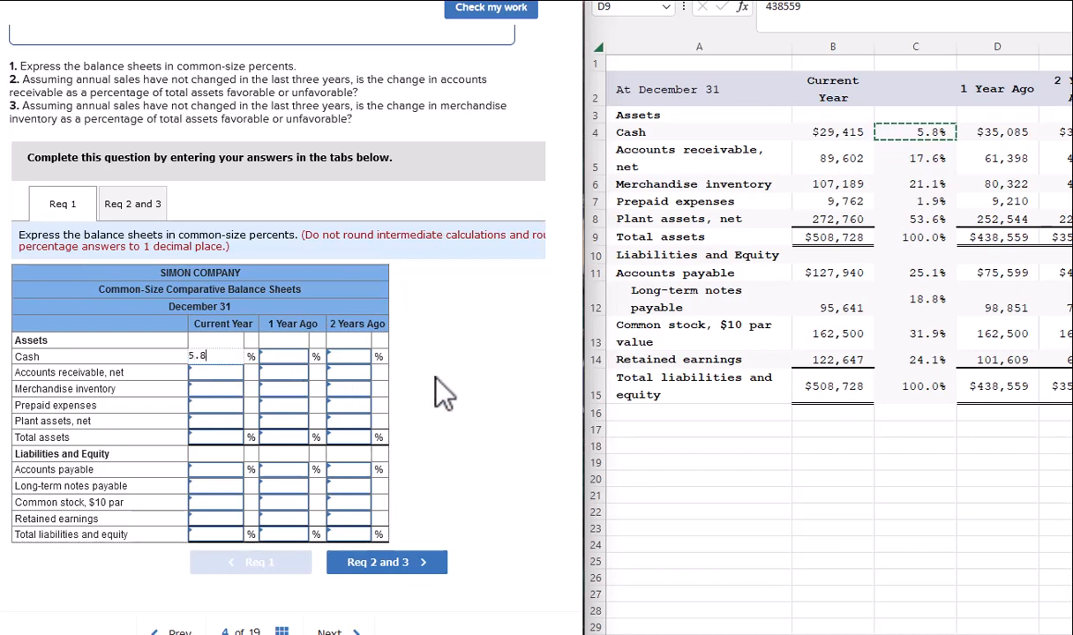
{"action": "type", "text": ".8"}
{"action": "left_click", "coordinate": [224, 374]}
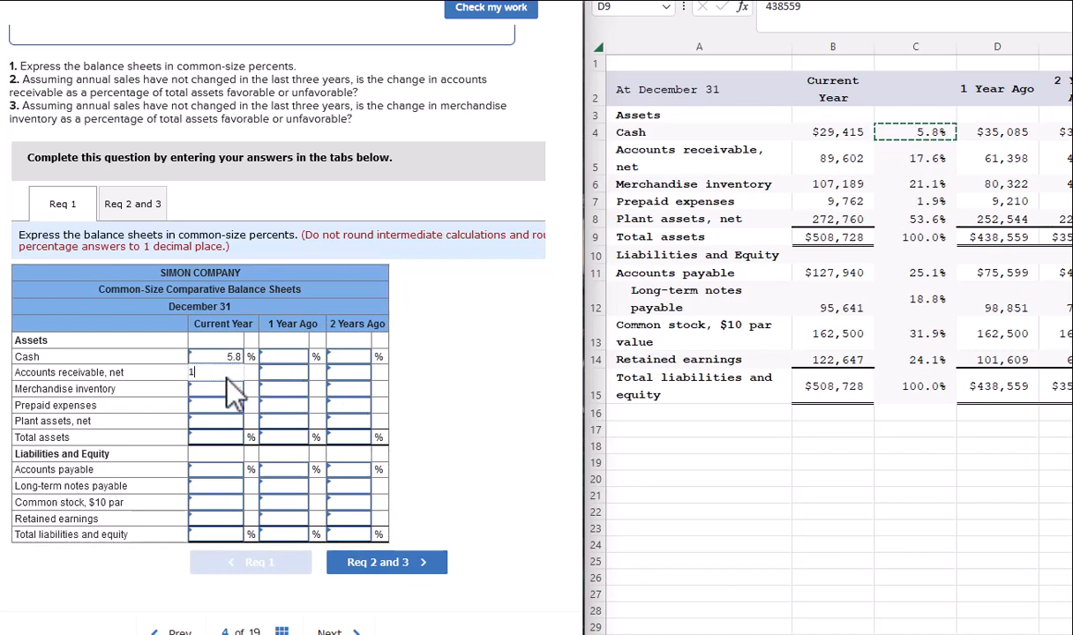
{"action": "type", "text": "17.6"}
{"action": "left_click", "coordinate": [230, 388]}
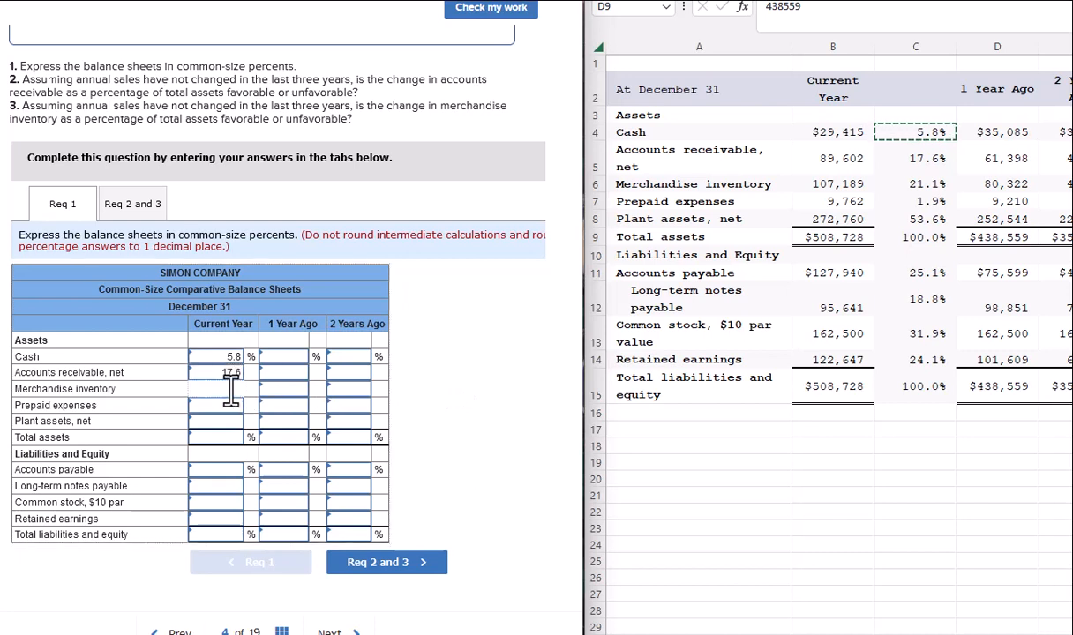
{"action": "type", "text": "21"}
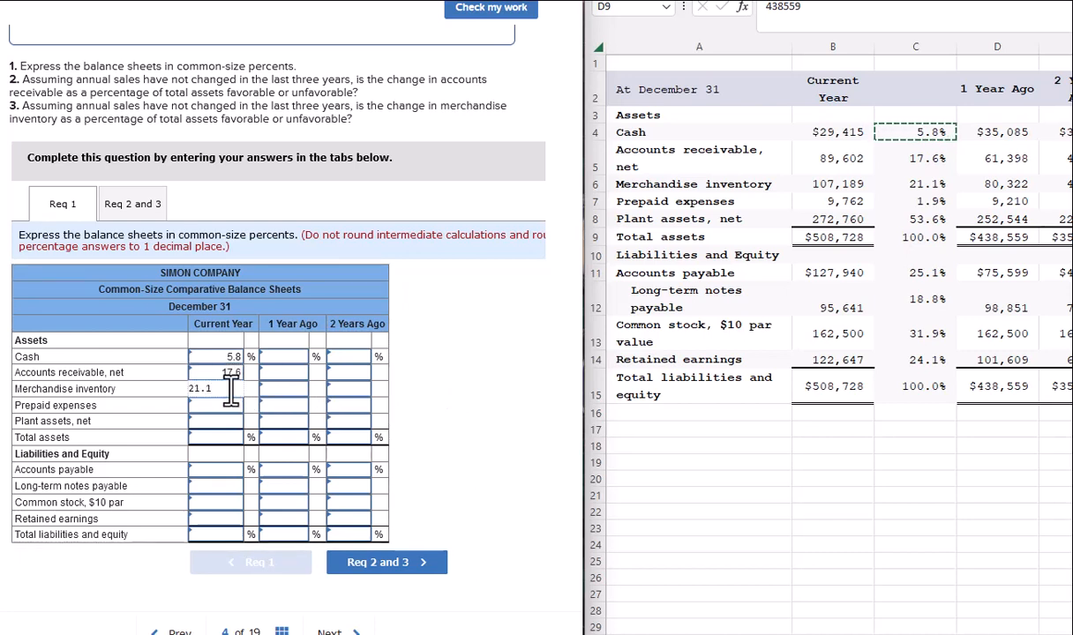
{"action": "type", "text": ".1"}
{"action": "left_click", "coordinate": [220, 406]}
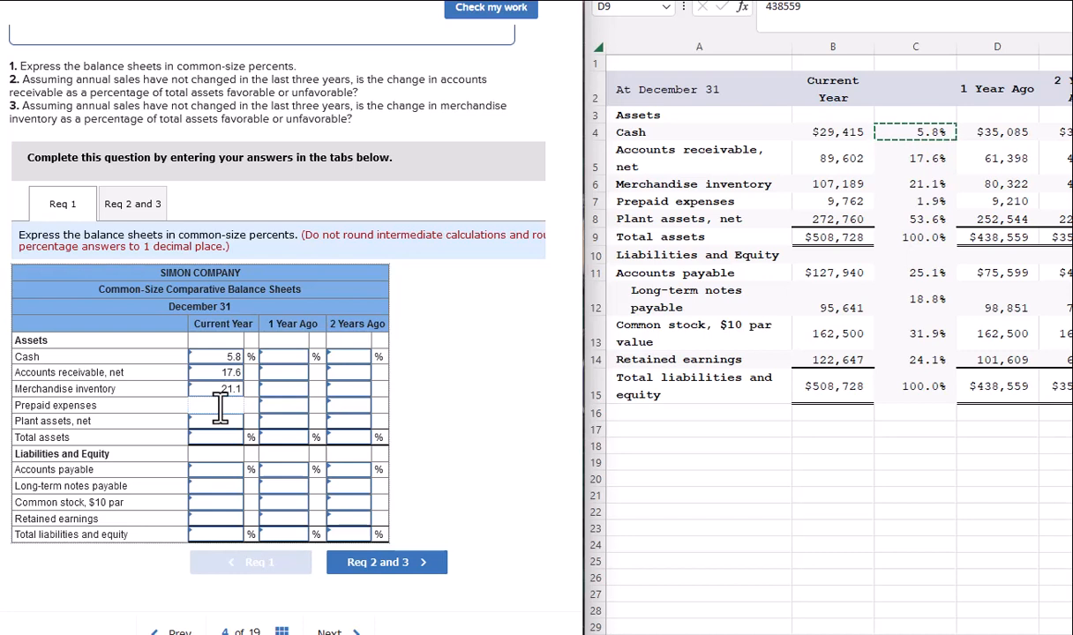
{"action": "type", "text": "1.9"}
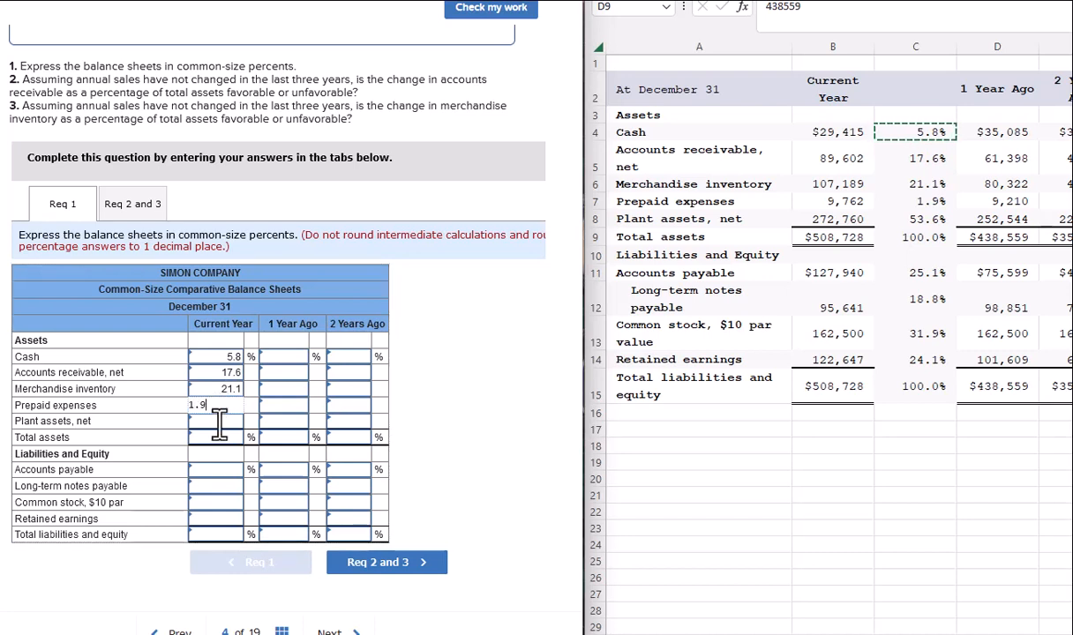
{"action": "left_click", "coordinate": [222, 422]}
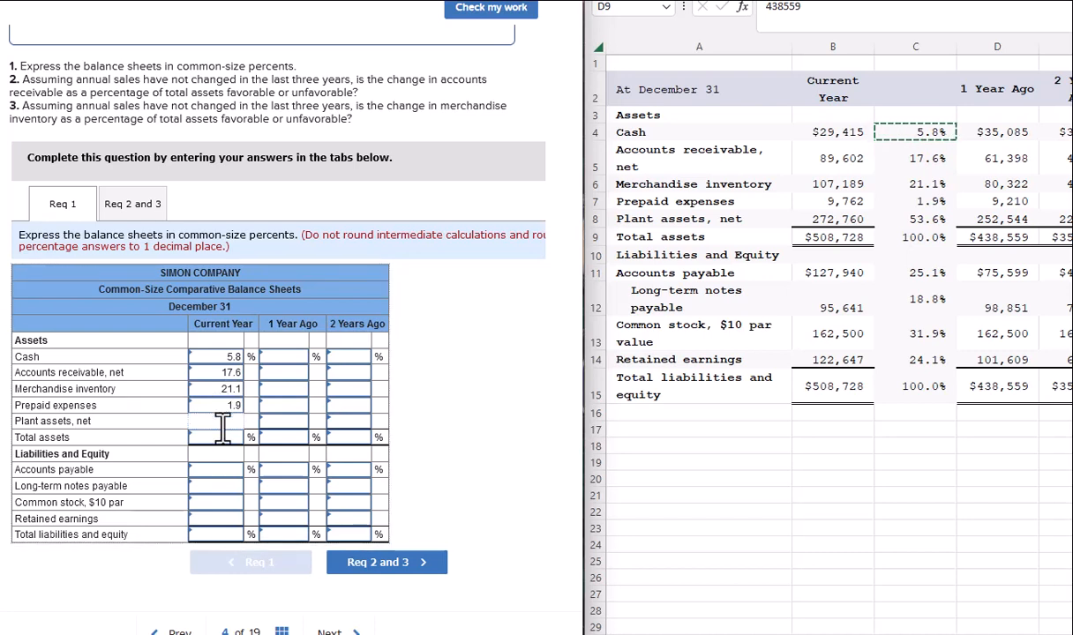
{"action": "type", "text": "53.6"}
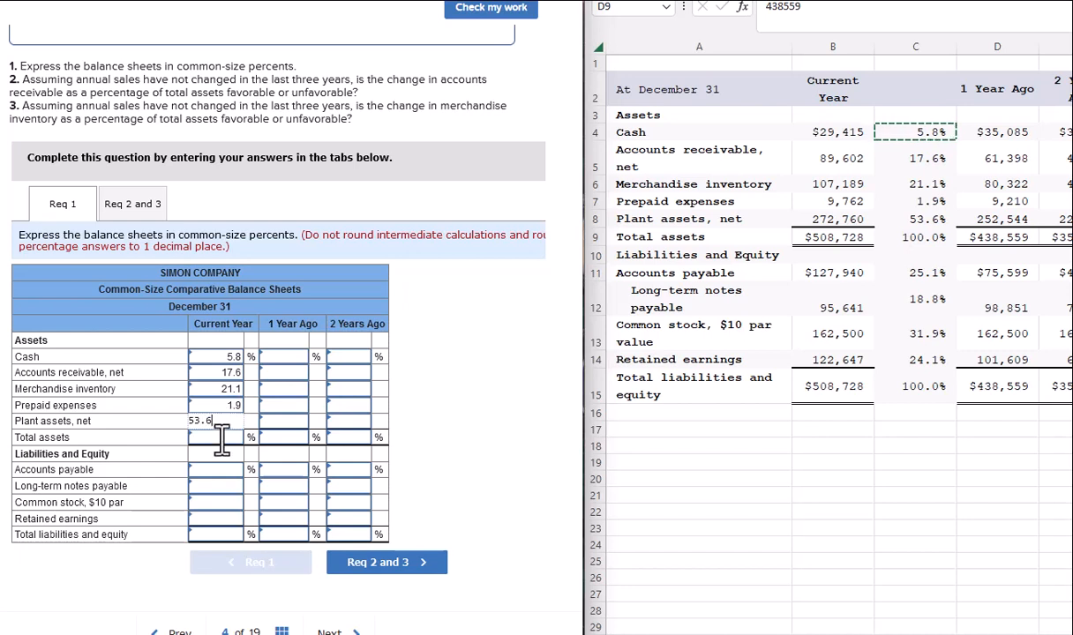
{"action": "left_click", "coordinate": [222, 437]}
{"action": "type", "text": ".0"}
{"action": "key", "text": "Tab"}
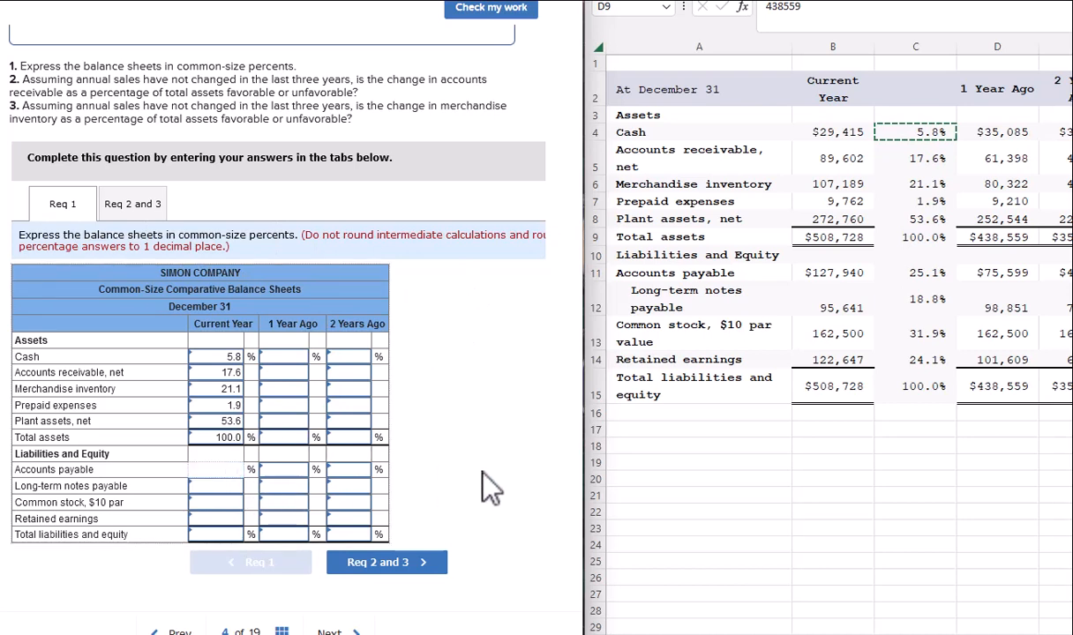
Enter liabilities and equity percentages 25.1, 18.8, 31.9, 24.1, total 100.0, and check the work.
{"action": "type", "text": "25.1"}
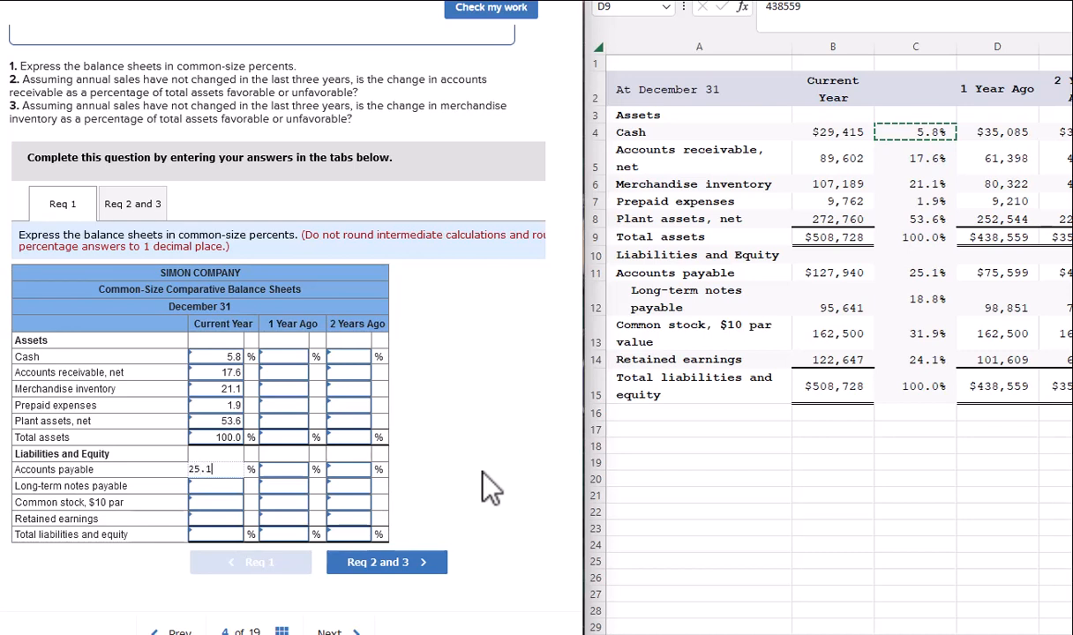
{"action": "key", "text": "Tab"}
{"action": "left_click", "coordinate": [235, 488]}
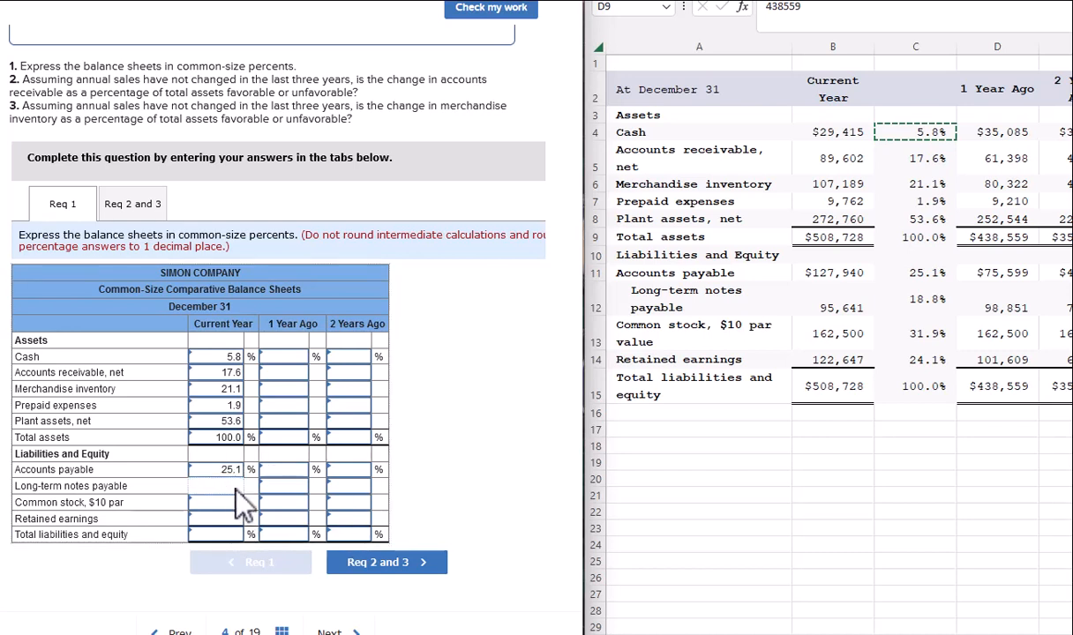
{"action": "type", "text": "18.8"}
{"action": "key", "text": "Tab"}
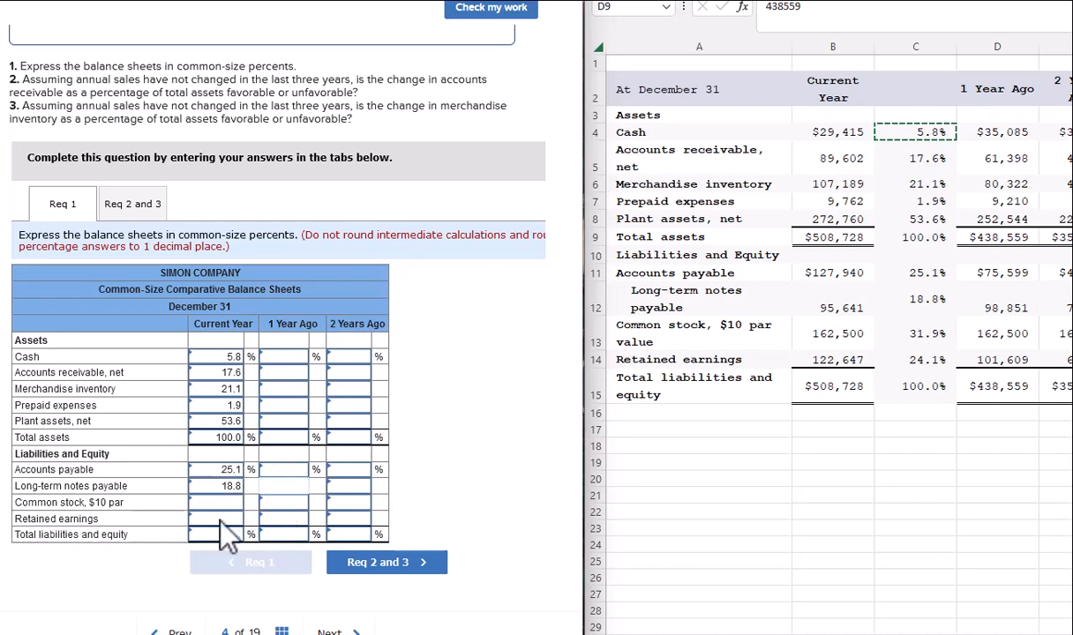
{"action": "left_click", "coordinate": [215, 506]}
{"action": "type", "text": "1.9"}
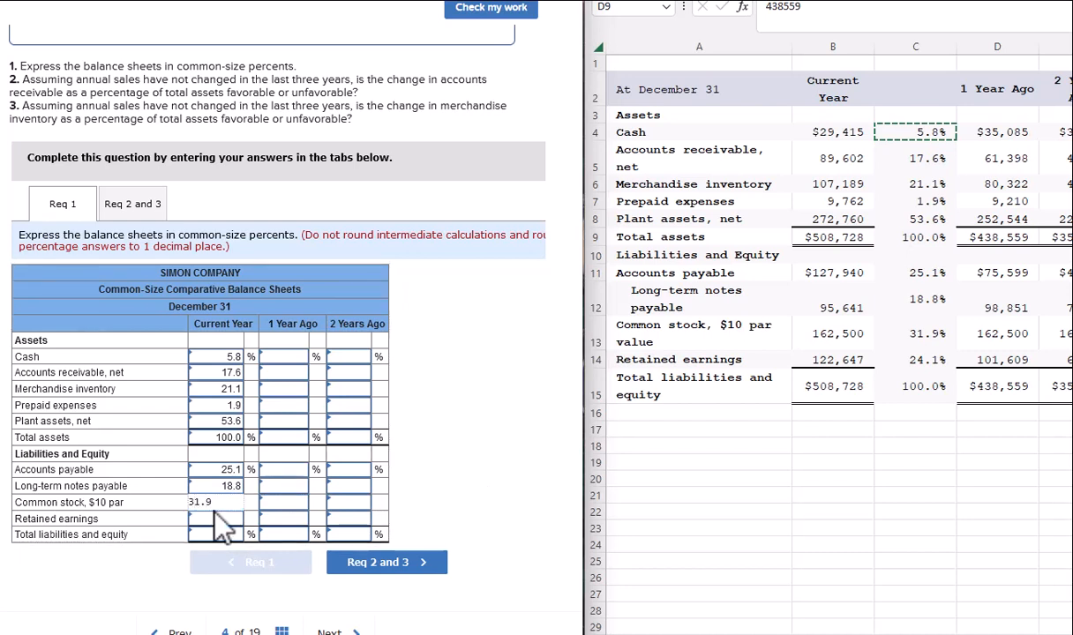
{"action": "key", "text": "Tab"}
{"action": "left_click", "coordinate": [243, 518]}
{"action": "type", "text": "24.1"}
{"action": "key", "text": "Tab"}
{"action": "type", "text": "100.0"}
{"action": "key", "text": "Tab"}
{"action": "left_click", "coordinate": [499, 27]}
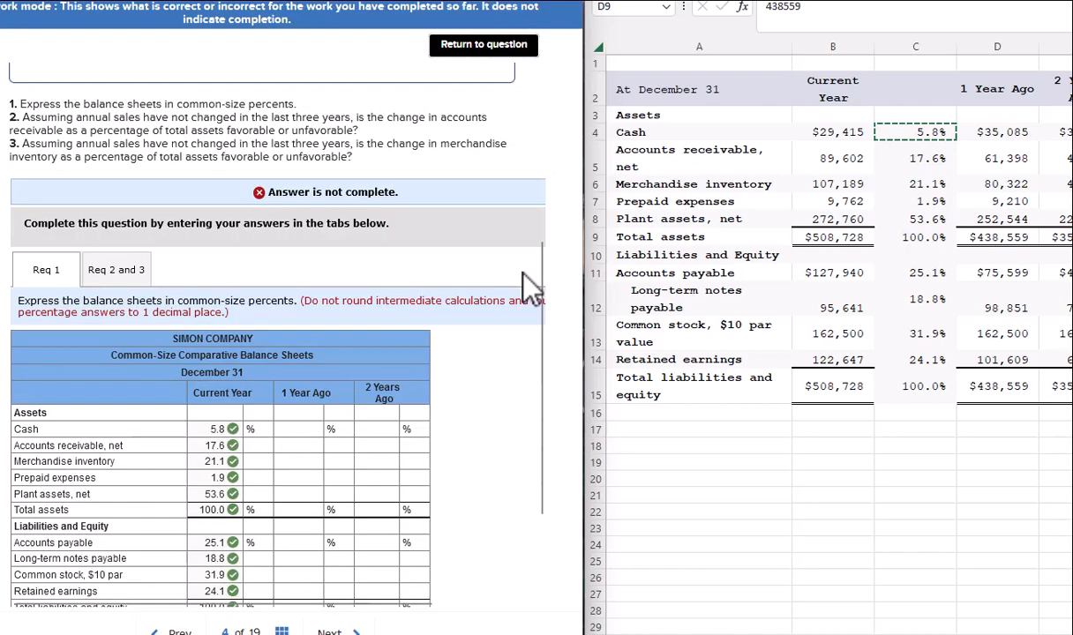
{"action": "scroll", "coordinate": [529, 287], "scroll_direction": "down", "scroll_amount": 1}
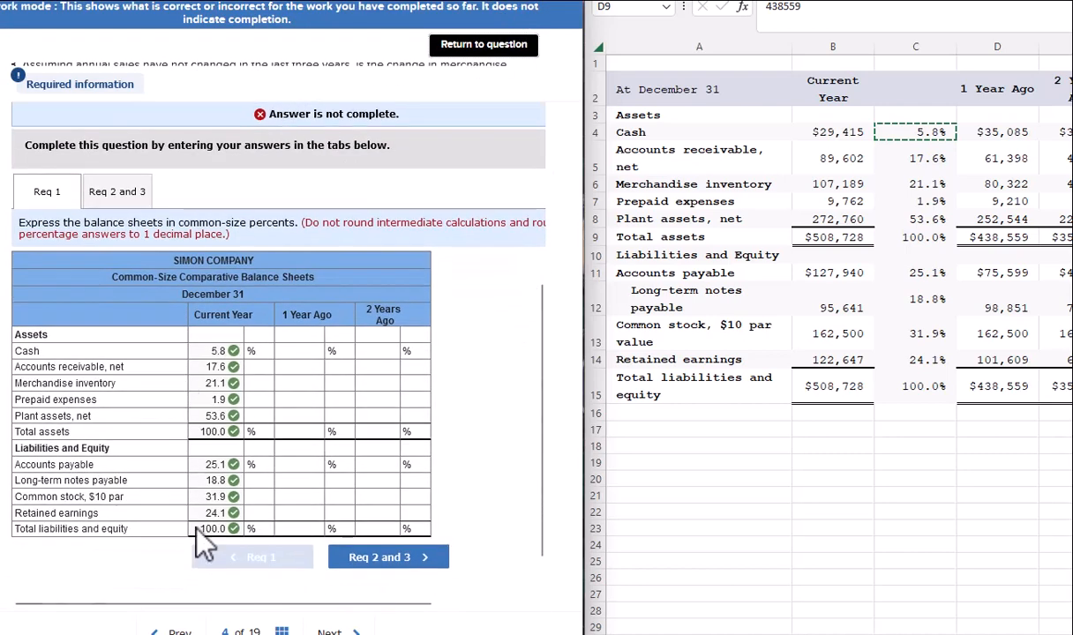
Insert a blank column E before the 2 Years Ago figures.
{"action": "left_click", "coordinate": [854, 491]}
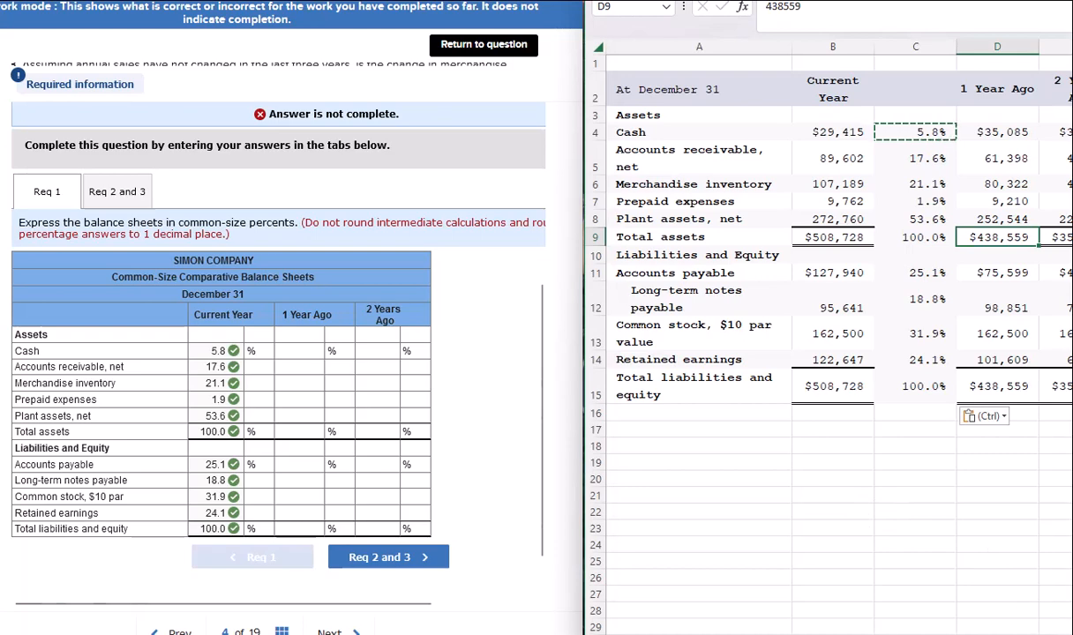
{"action": "scroll", "coordinate": [838, 353], "scroll_direction": "right", "scroll_amount": 1}
{"action": "left_click", "coordinate": [893, 46]}
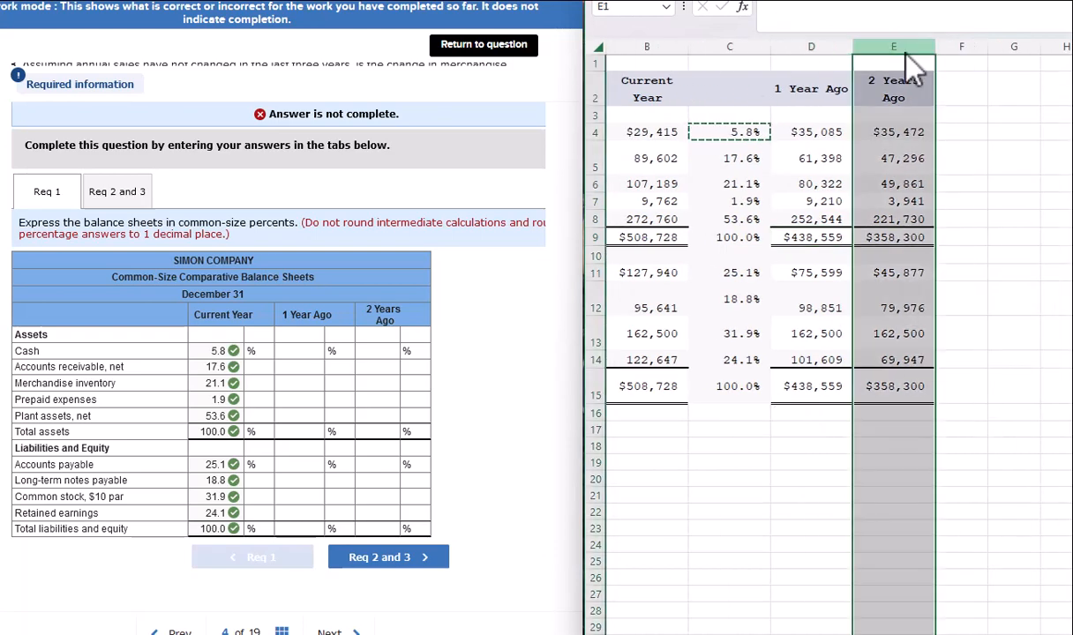
{"action": "right_click", "coordinate": [908, 48]}
{"action": "left_click", "coordinate": [995, 220]}
{"action": "left_click", "coordinate": [909, 476]}
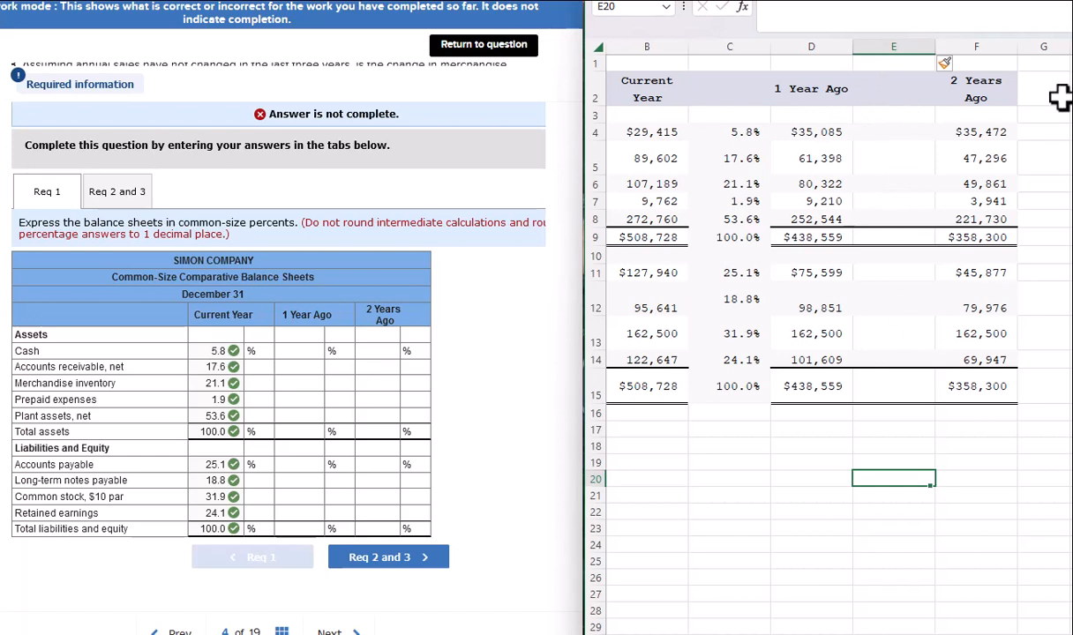
Review the 1 Year Ago and 2 Years Ago total assets and the new empty column E.
{"action": "left_click", "coordinate": [823, 239]}
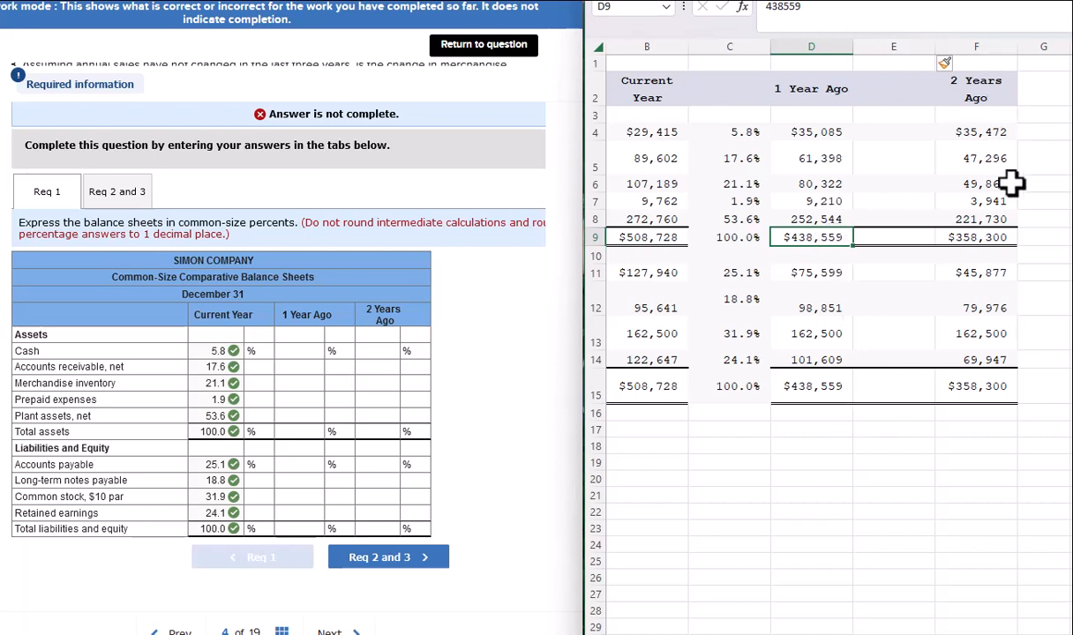
{"action": "left_click", "coordinate": [1008, 235]}
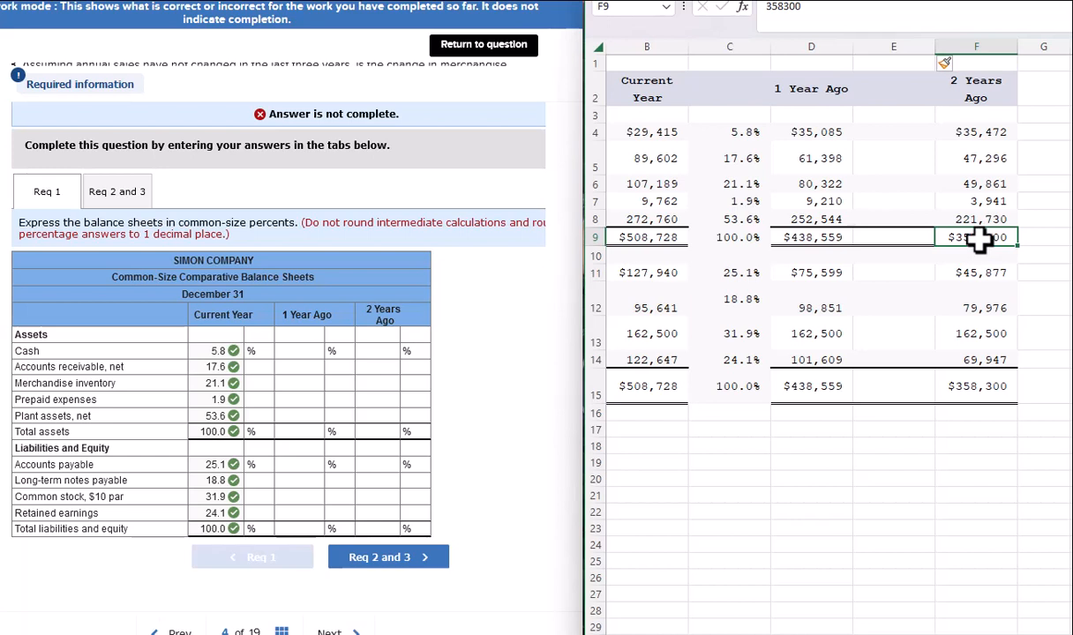
{"action": "left_click", "coordinate": [962, 496]}
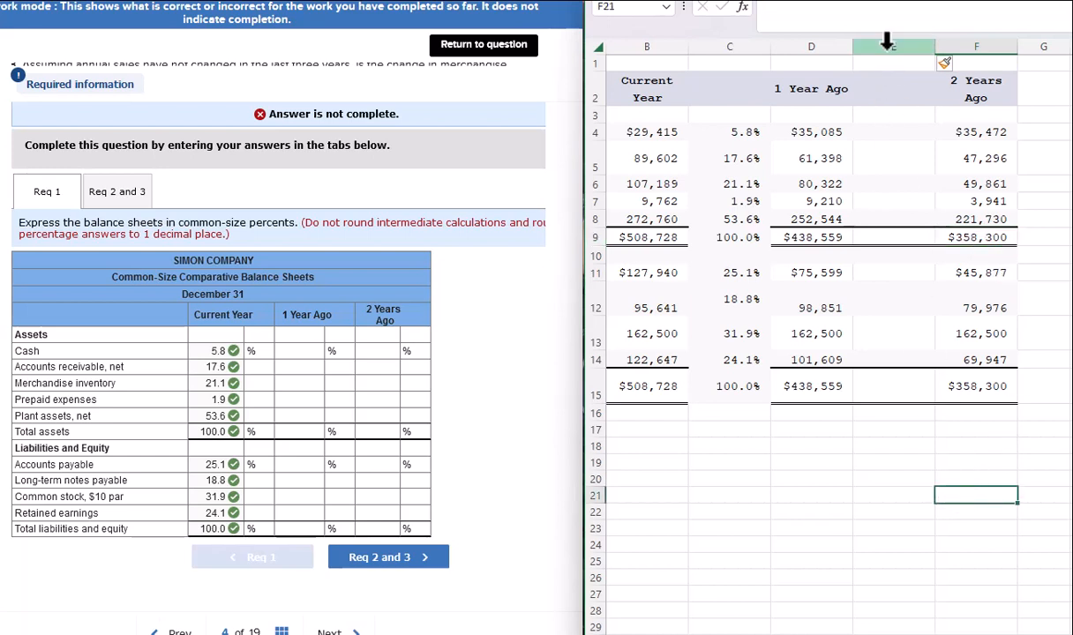
{"action": "left_click", "coordinate": [887, 42]}
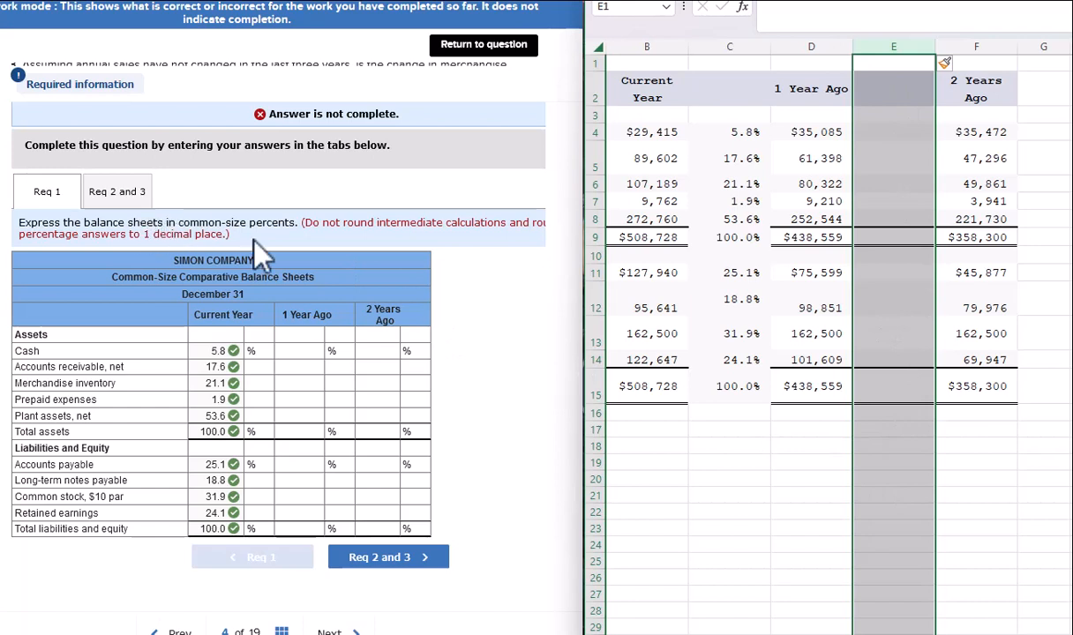
{"action": "left_click", "coordinate": [782, 491]}
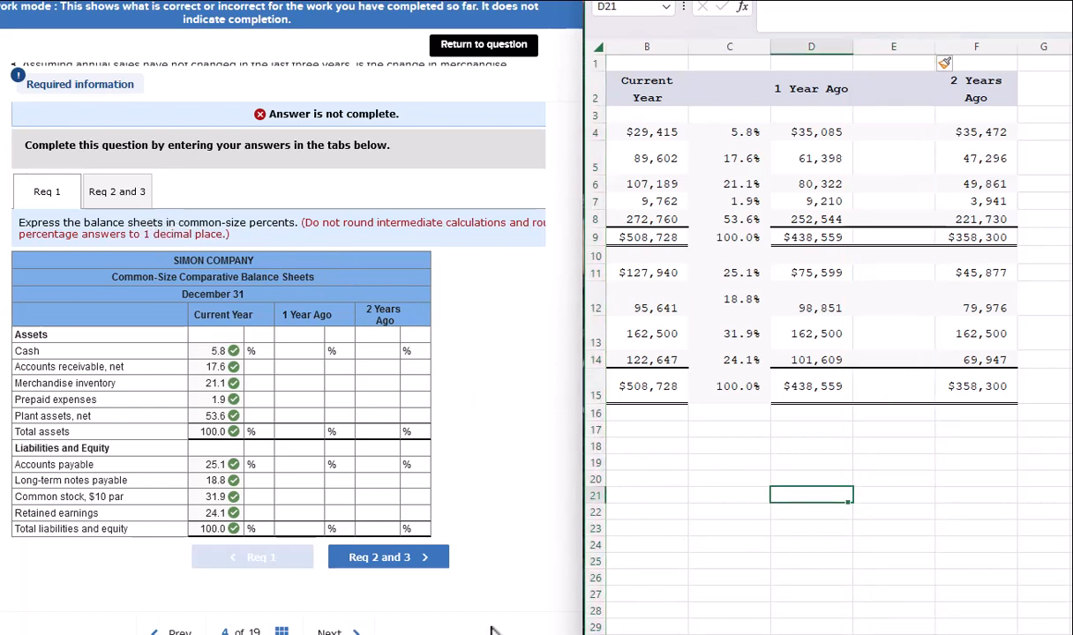